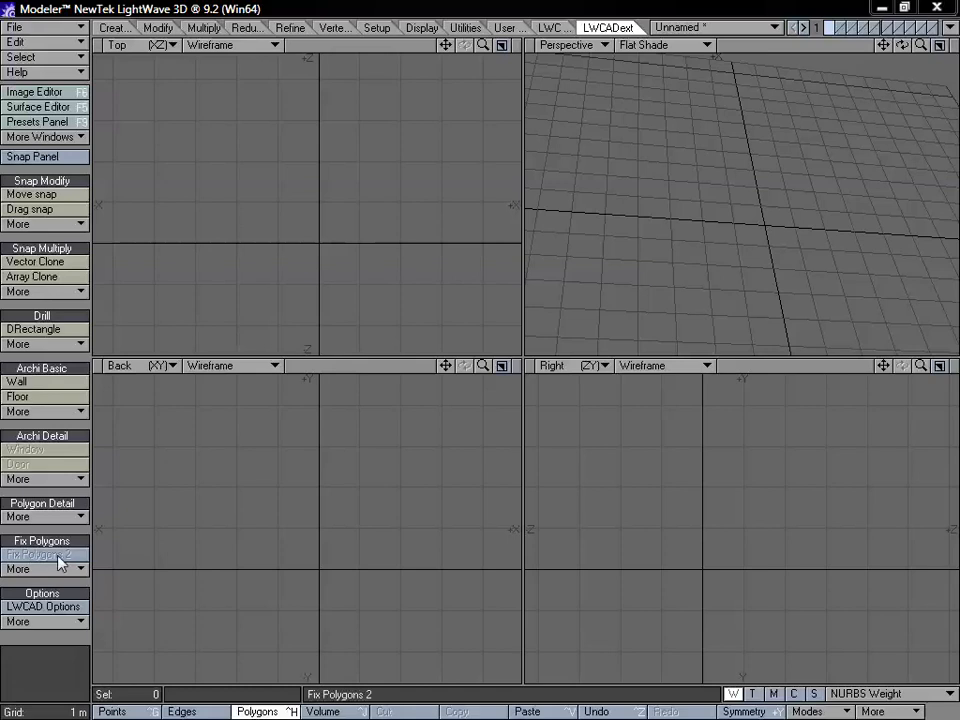
left_click(65, 570)
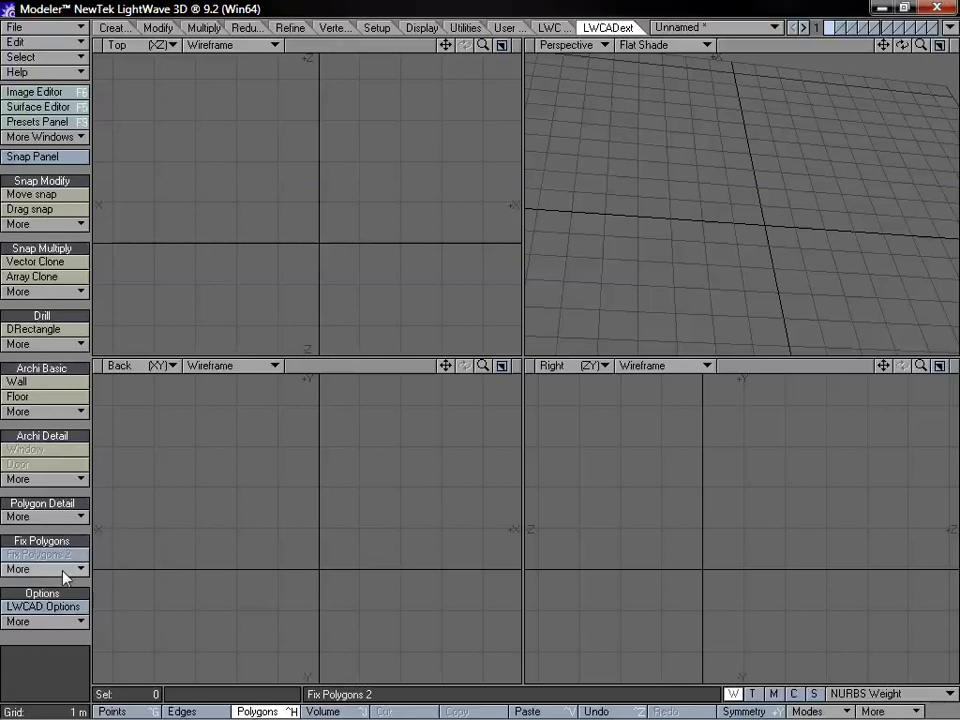
left_click(63, 571)
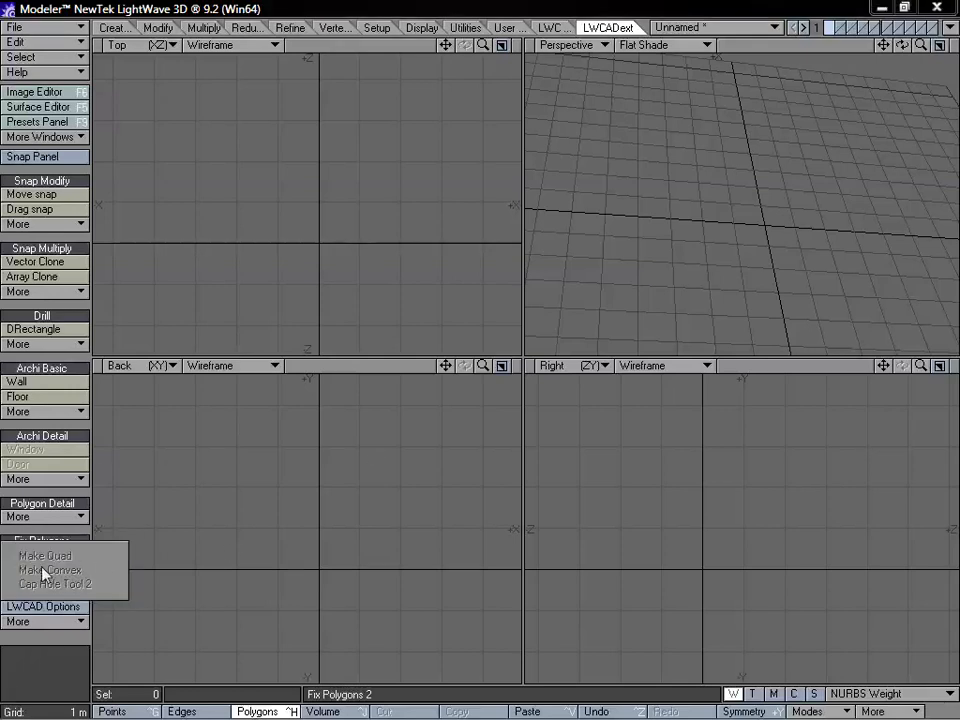
Draw a disc of about 2.6 m radius near the origin in the Back view
left_click(110, 27)
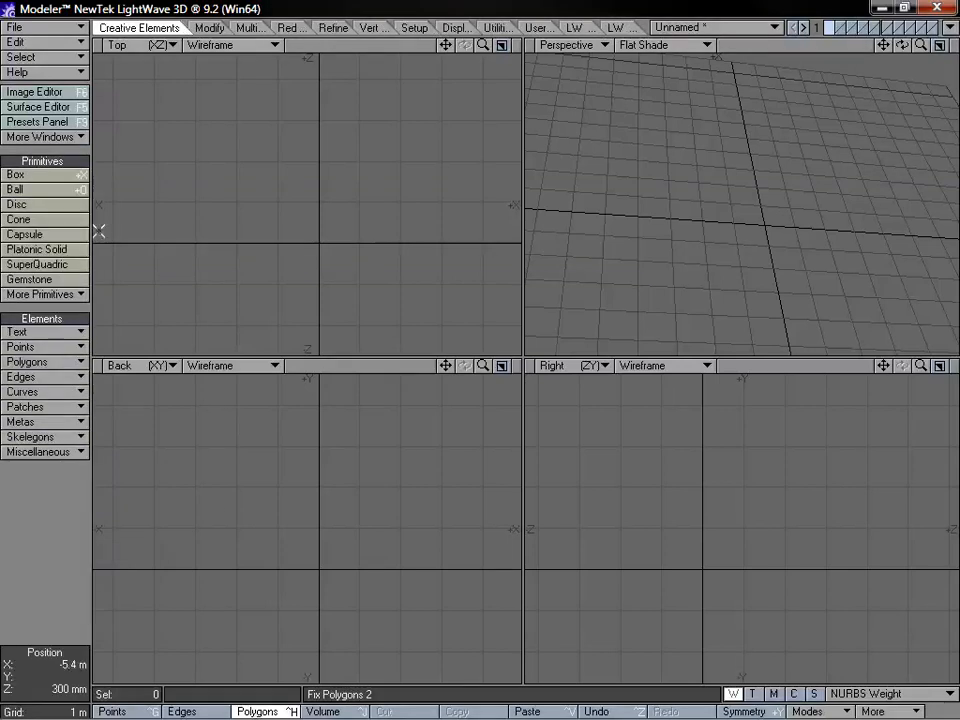
left_click(41, 206)
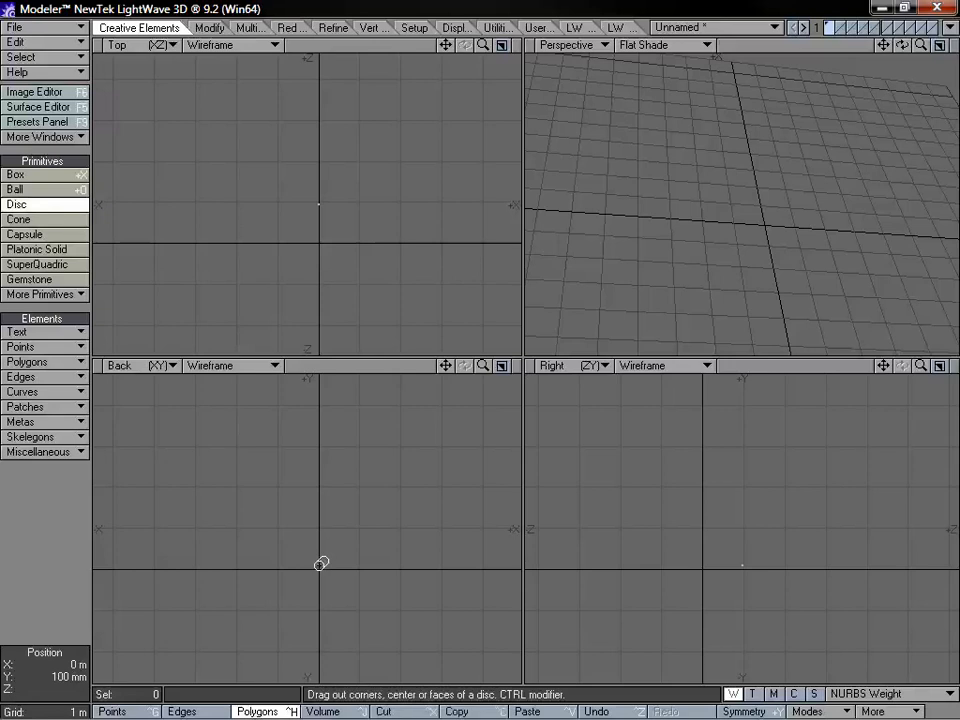
left_click_drag(321, 563, 452, 476)
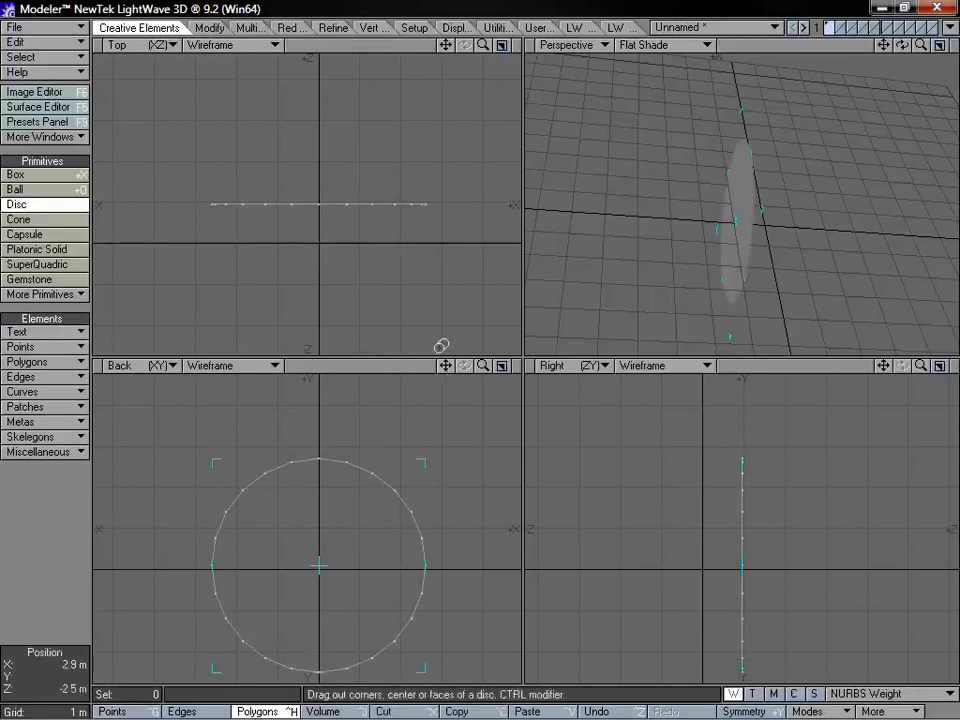
left_click_drag(446, 366, 444, 332)
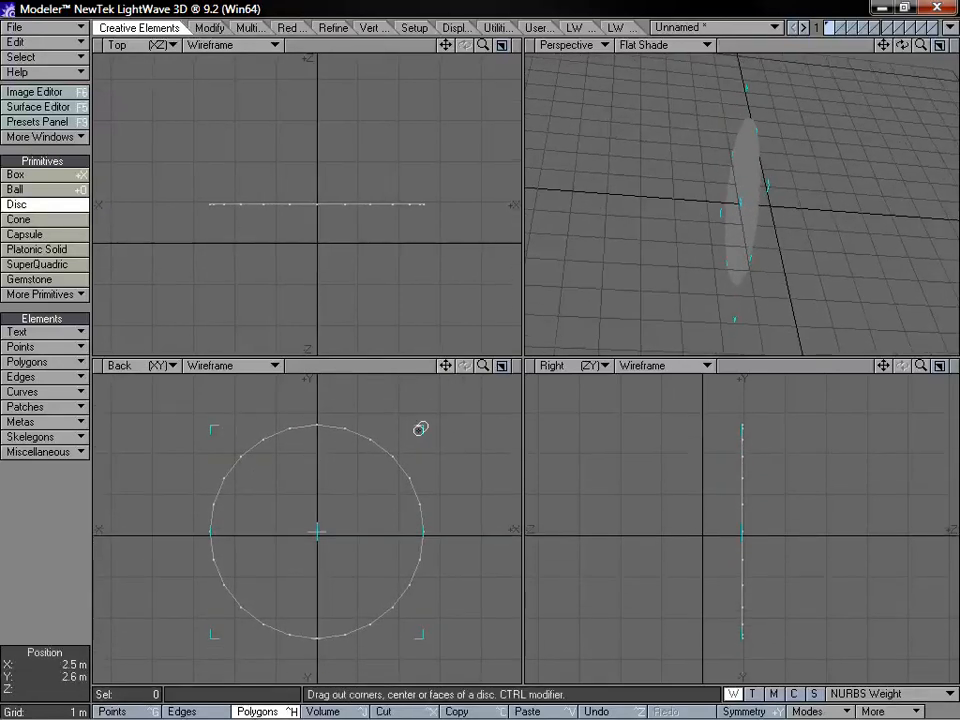
key("space")
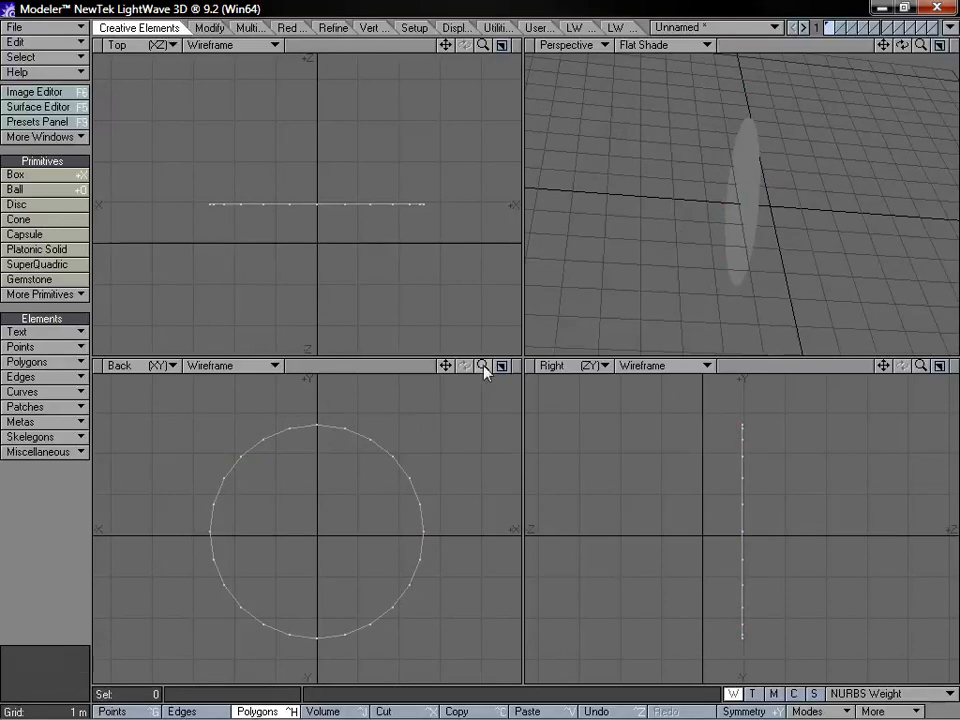
Draw a second disc of 2 m radius centred at X 5.4 m, Y 400 mm in the Back view, with 12 sides
left_click_drag(484, 370, 269, 363)
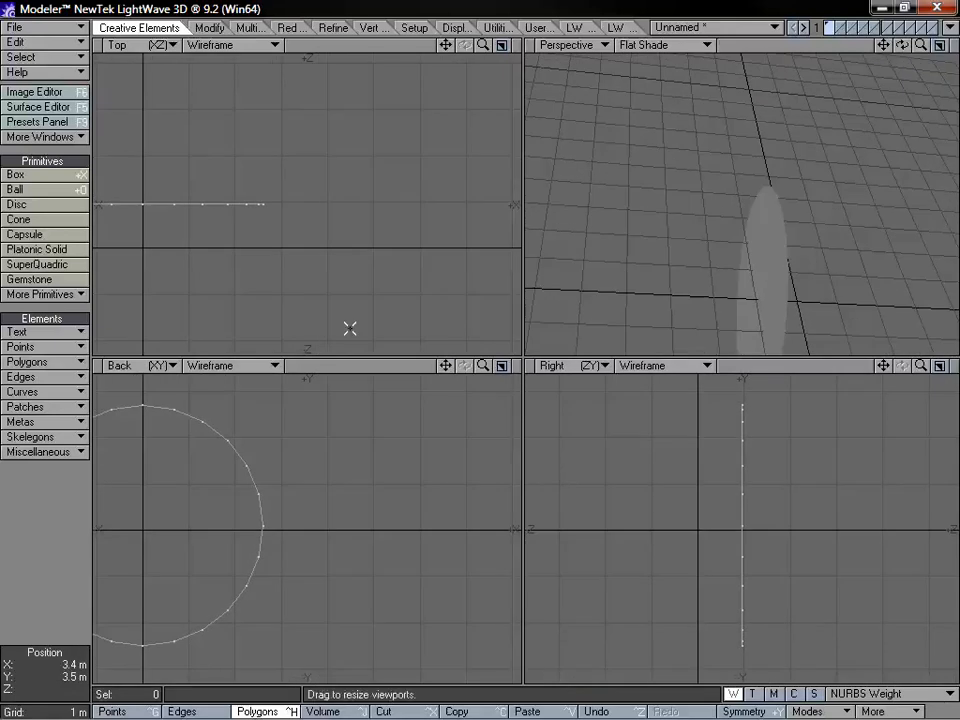
left_click(32, 207)
left_click_drag(392, 512, 489, 416, "ctrl")
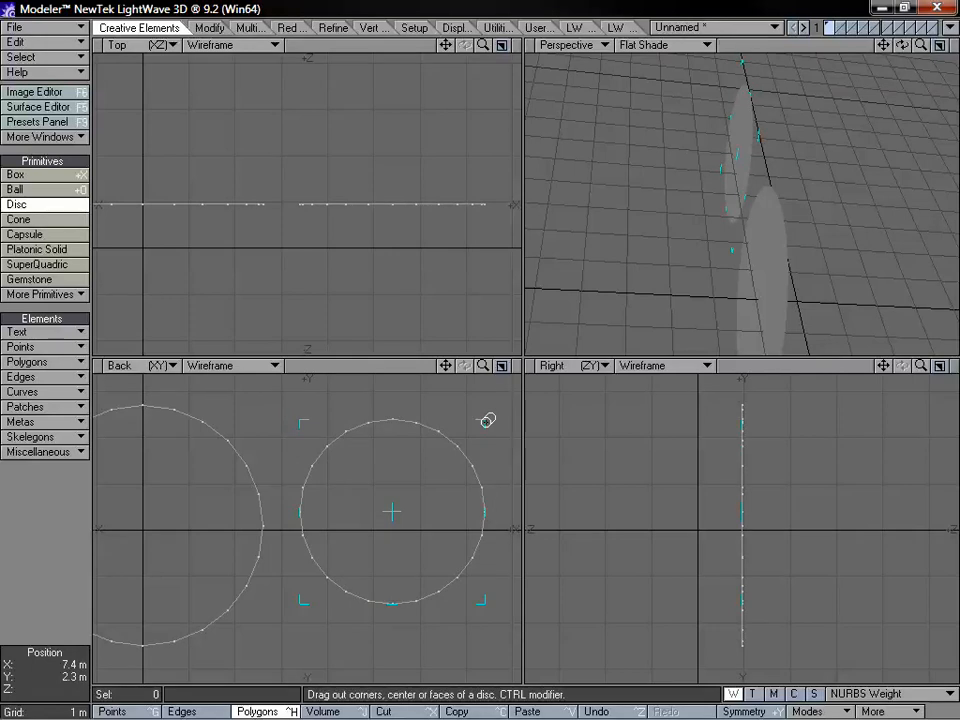
key("n")
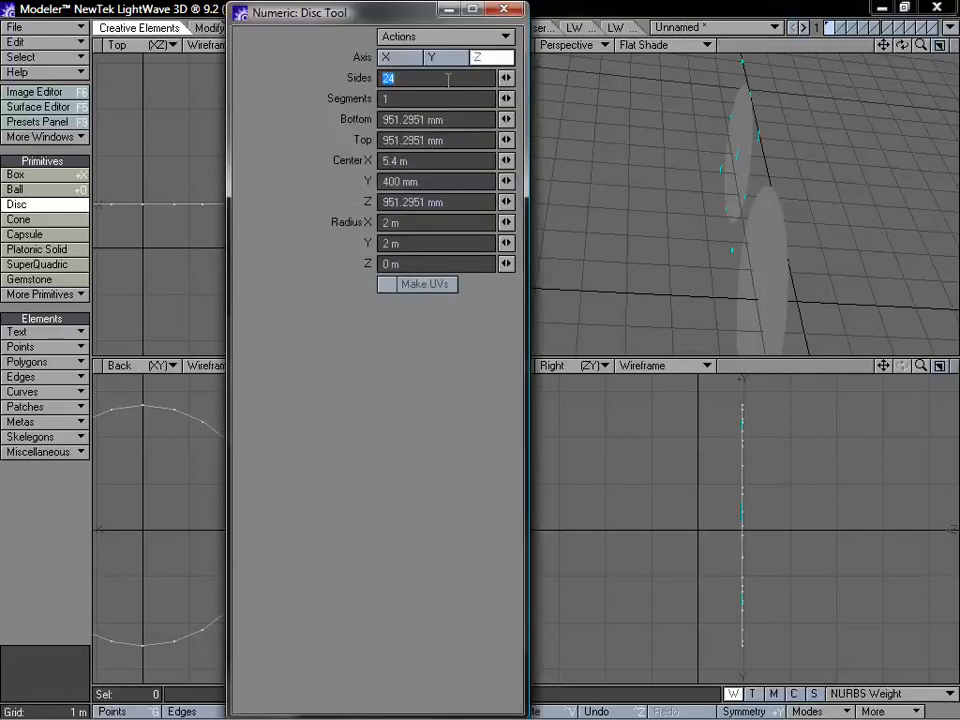
left_click(504, 10)
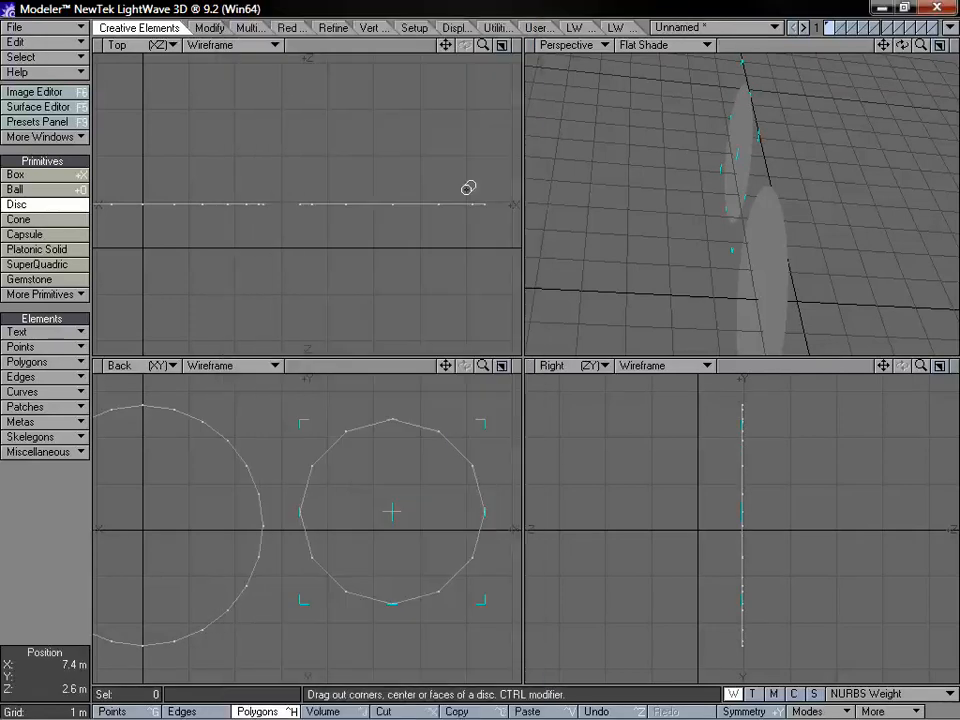
left_click_drag(482, 366, 360, 374)
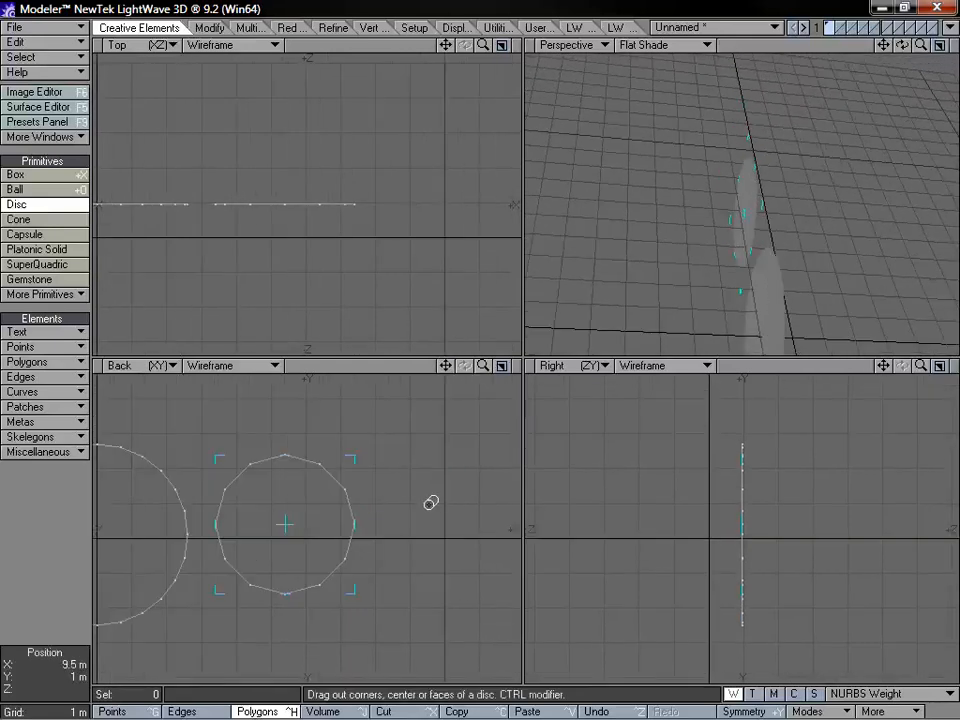
key("space")
Draw a third disc centred at X 10.2 m, Y 400 mm, with radii 1.9 m in X and 2.2 m in Y and 6 sides
left_click(44, 201)
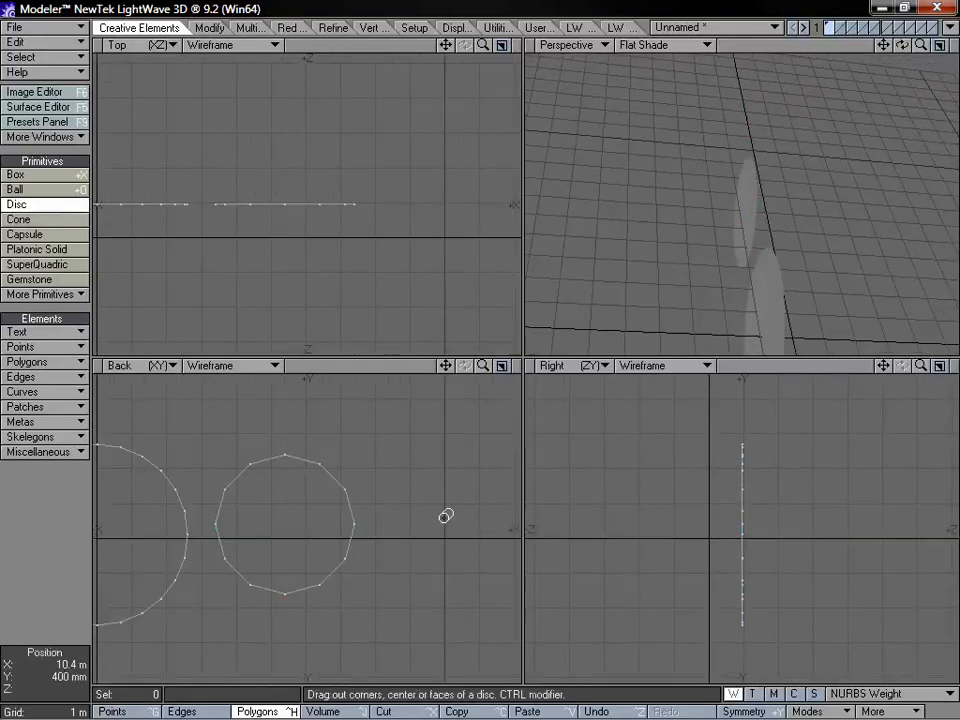
left_click_drag(452, 524, 516, 448)
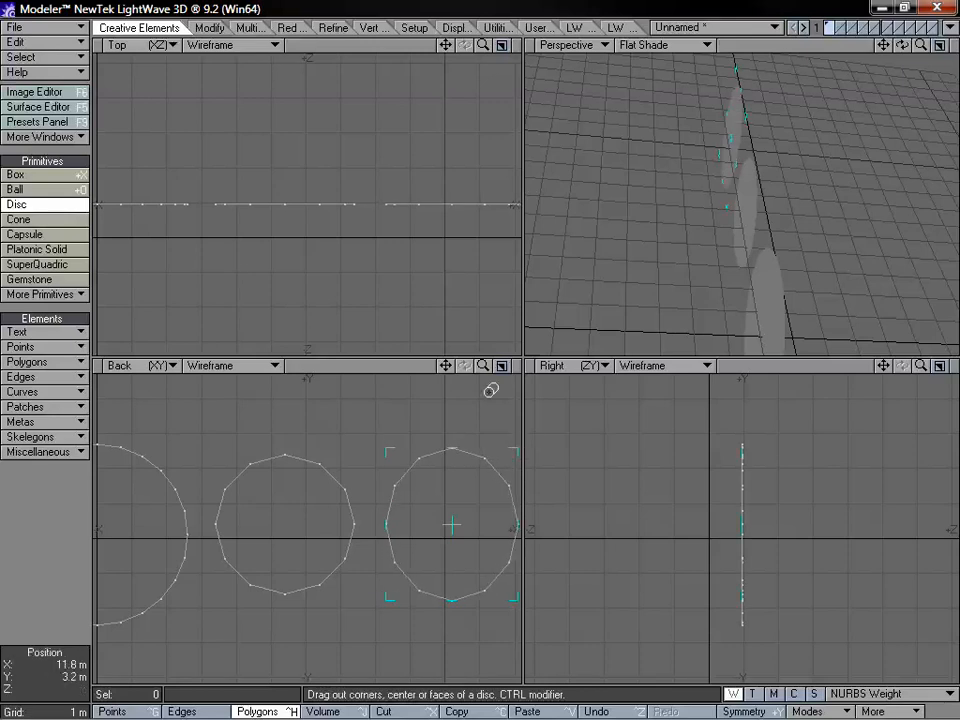
type("n")
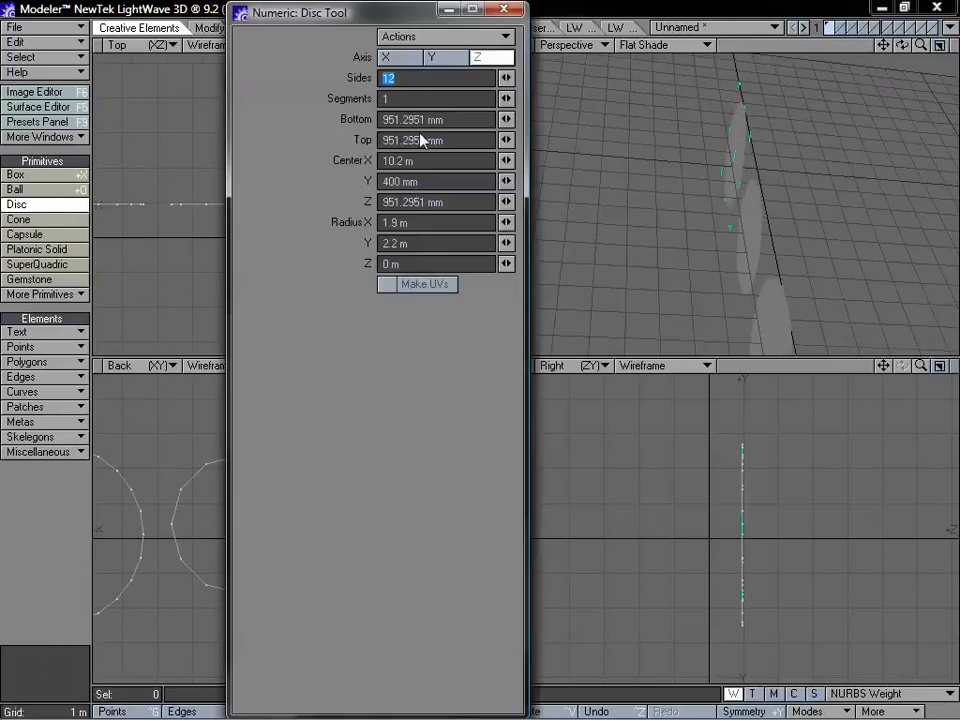
type("6")
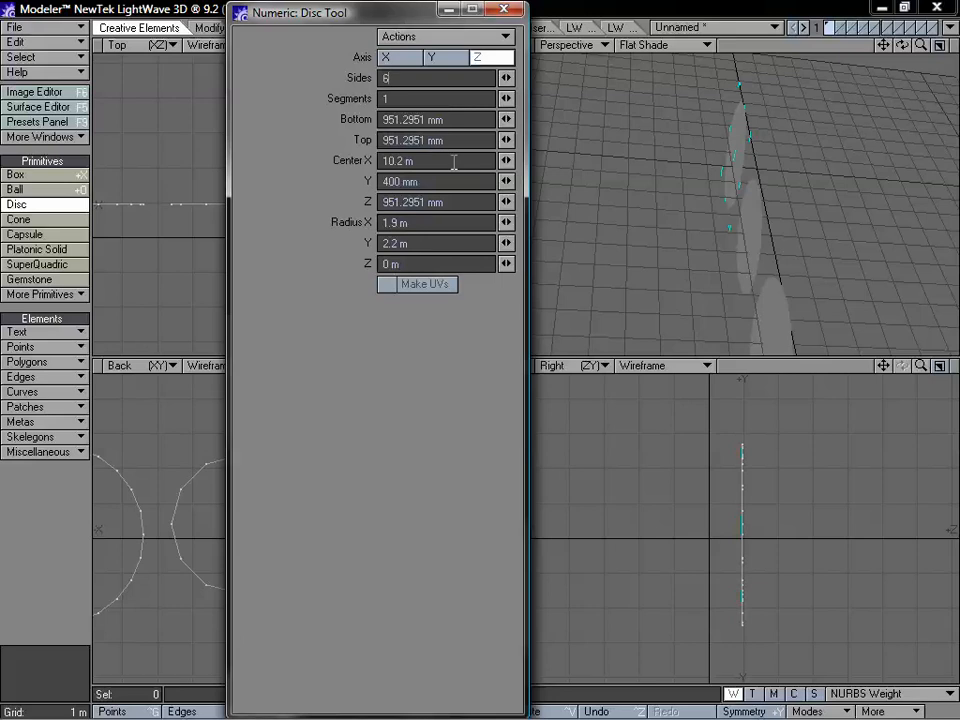
left_click(504, 10)
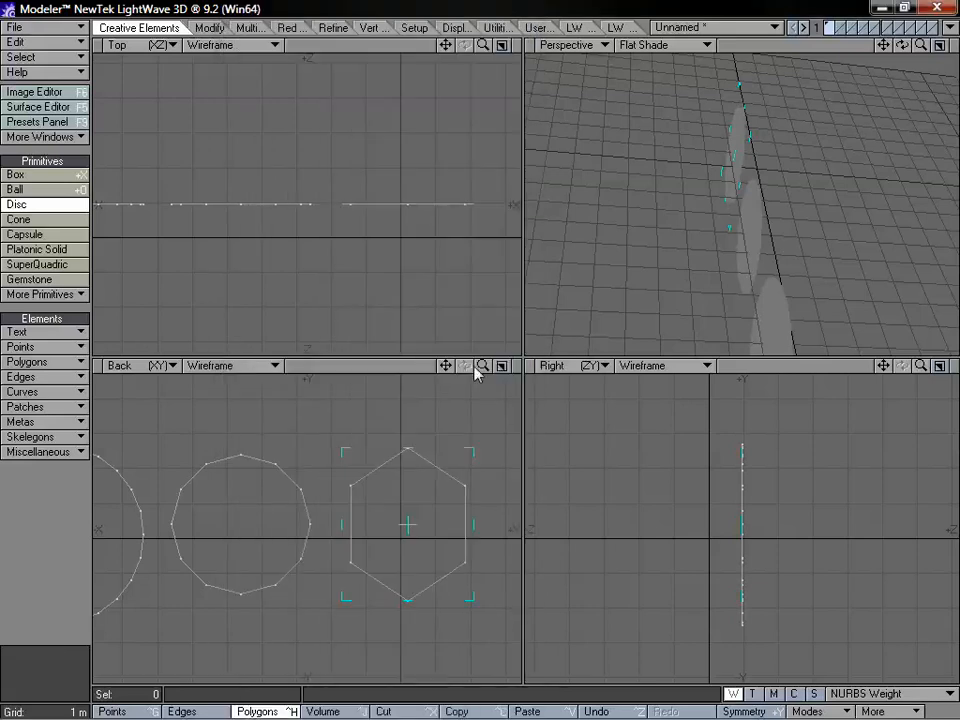
left_click_drag(480, 368, 521, 367)
key("space")
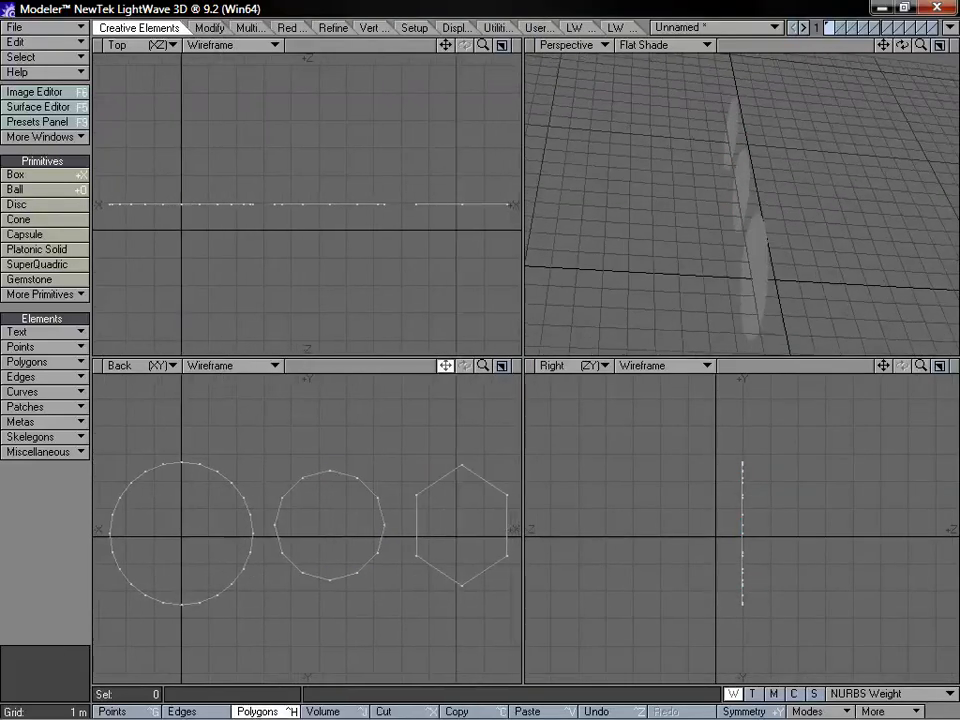
Split the three discs into four-sided polygons with LWCAD's Make Quad
left_click(619, 28)
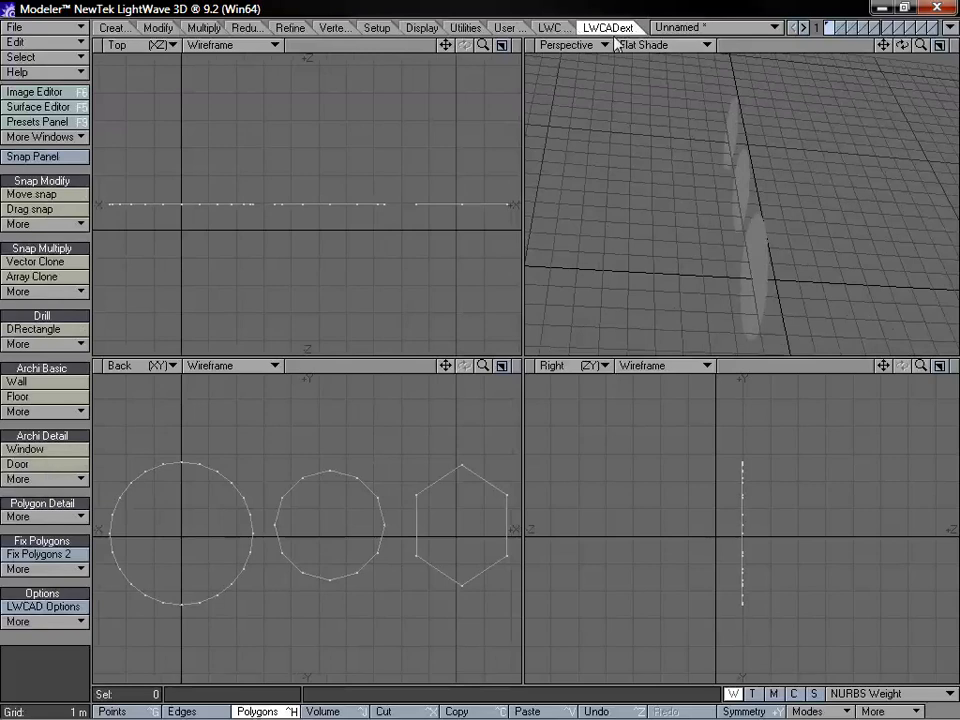
left_click(64, 570)
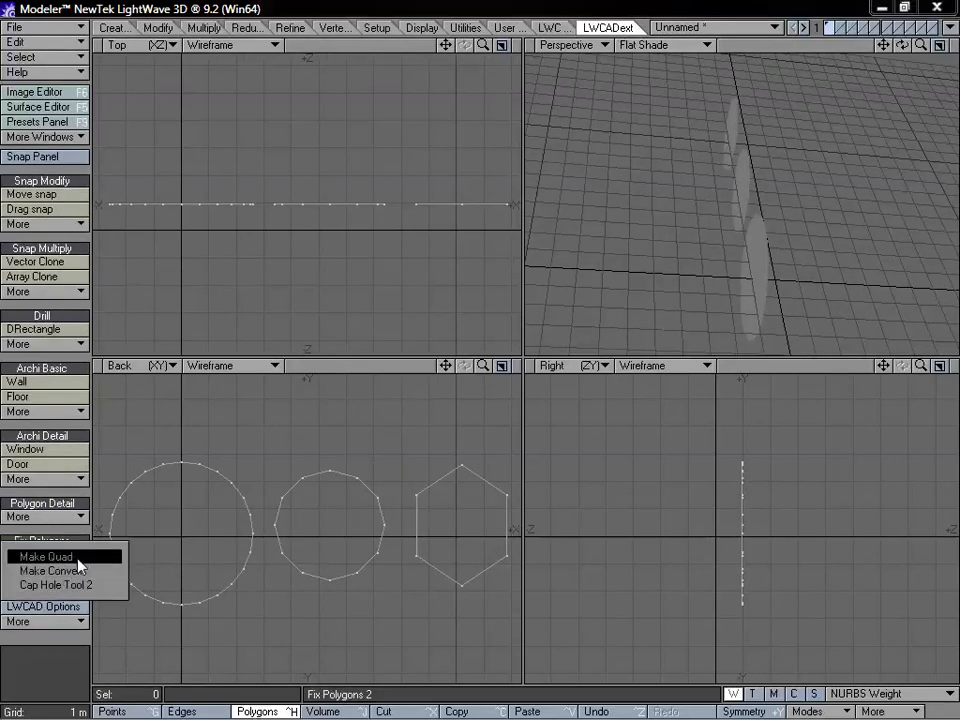
left_click(78, 557)
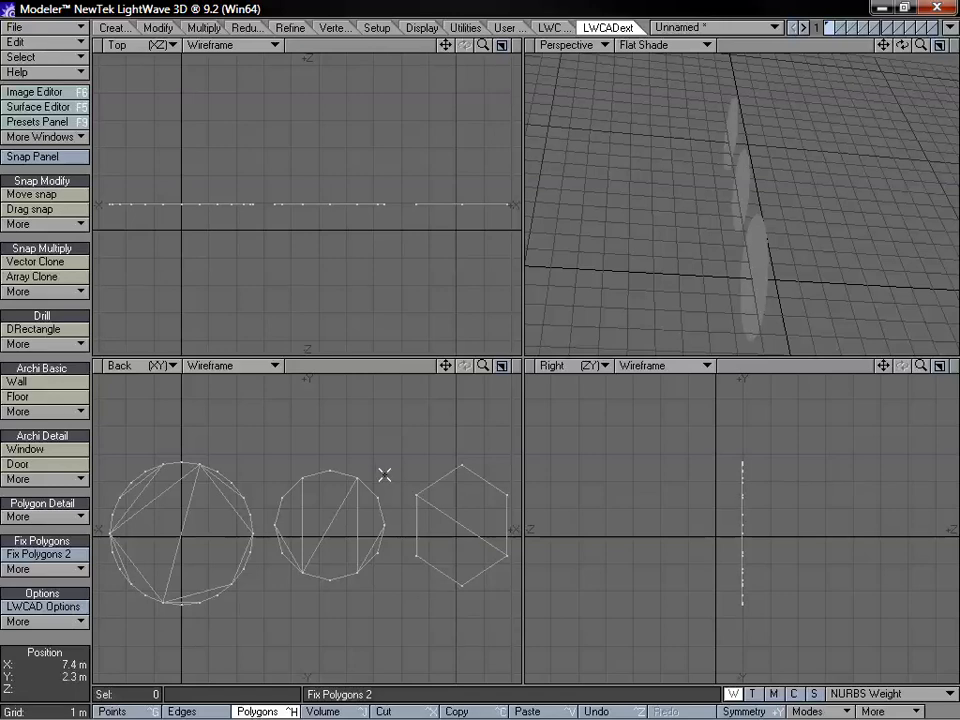
Select the polygons of the hexagon and the 12-sided disc to examine how each was split, and clear the selection
mouse_move(483, 365)
left_mouse_down()
mouse_move(515, 365)
mouse_move(474, 367)
left_mouse_up()
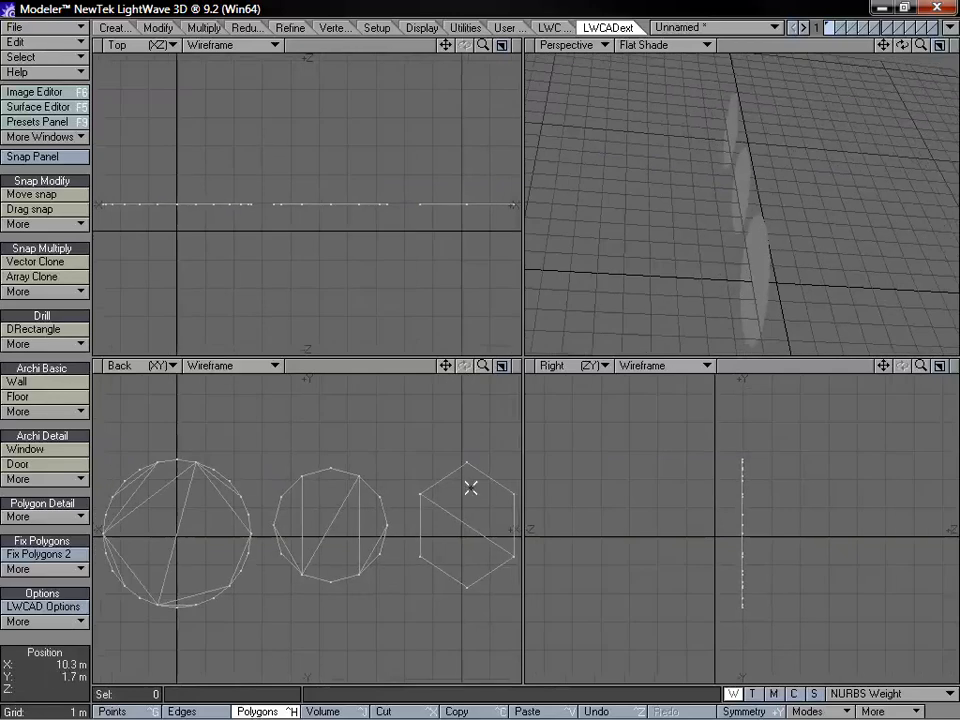
left_click_drag(459, 518, 452, 541)
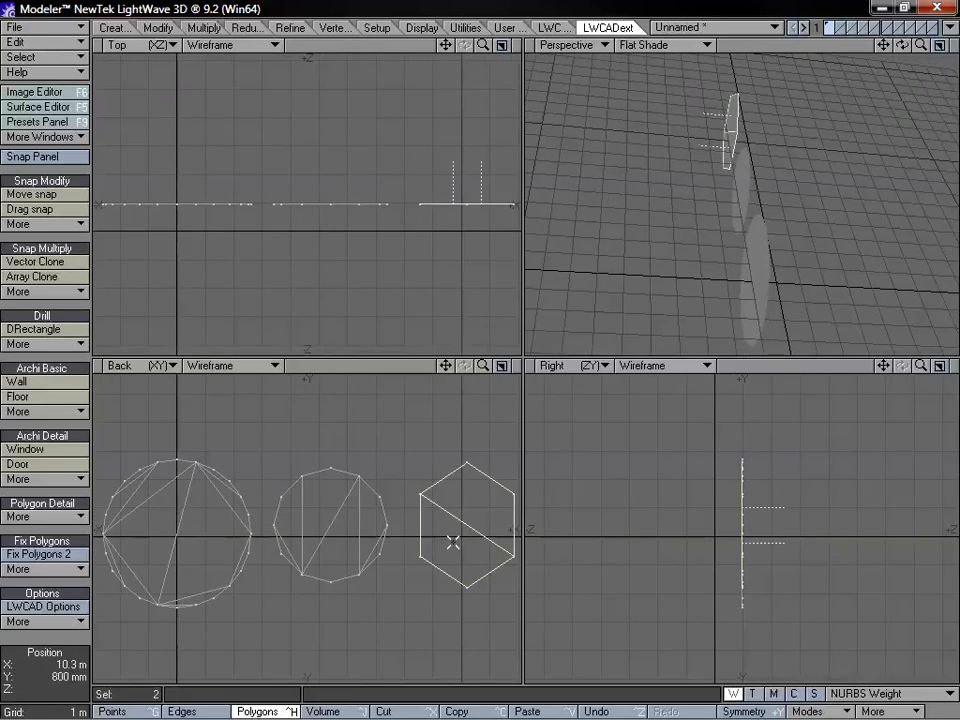
mouse_move(475, 423)
right_mouse_down()
mouse_move(399, 542)
mouse_move(518, 645)
right_mouse_up()
right_click_drag(506, 415, 422, 484)
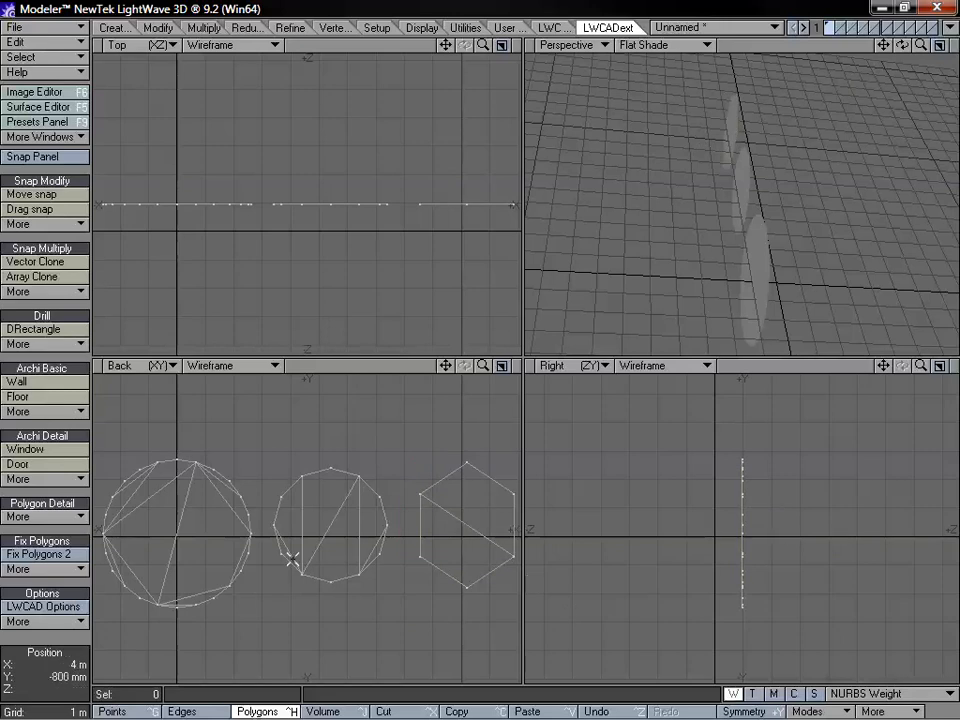
mouse_move(288, 556)
left_mouse_down()
mouse_move(321, 499)
mouse_move(380, 553)
left_mouse_up()
mouse_move(371, 407)
right_mouse_down()
mouse_move(491, 540)
mouse_move(392, 406)
right_mouse_up()
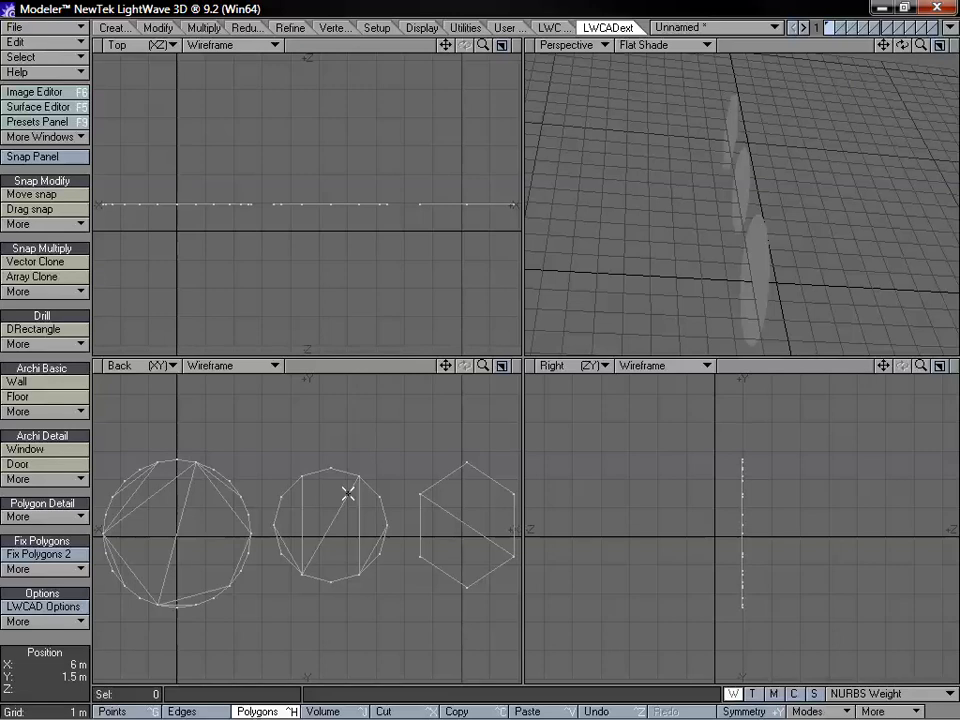
Select all polygons of the large disc at the origin to examine its subdivision, and clear the selection
left_click_drag(446, 366, 522, 378)
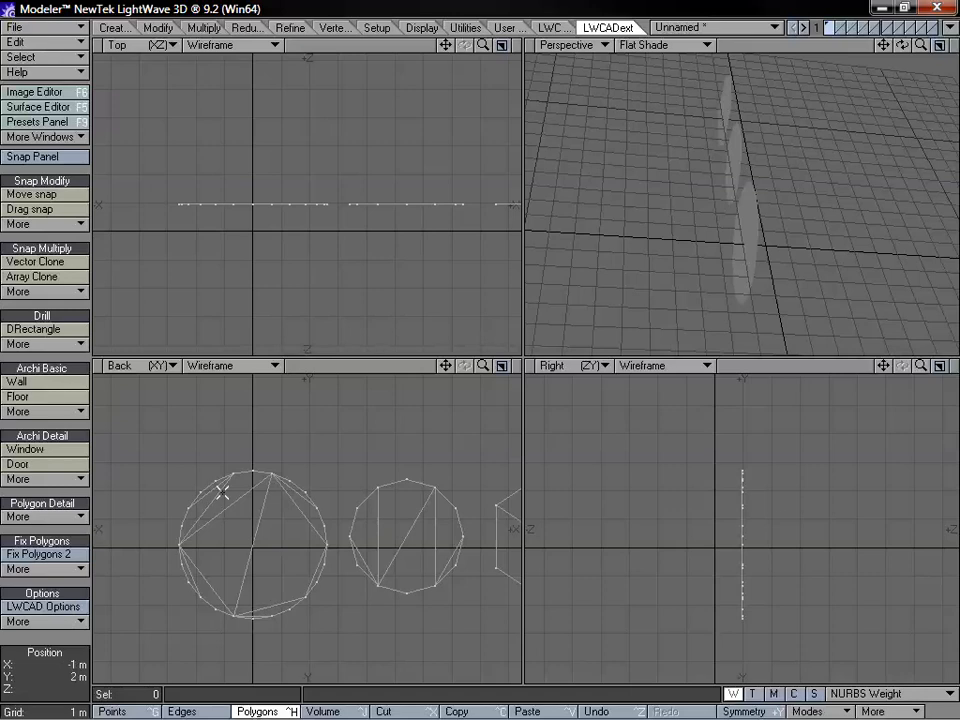
mouse_move(223, 491)
left_mouse_down()
mouse_move(208, 497)
mouse_move(211, 528)
mouse_move(195, 572)
mouse_move(268, 605)
left_mouse_up()
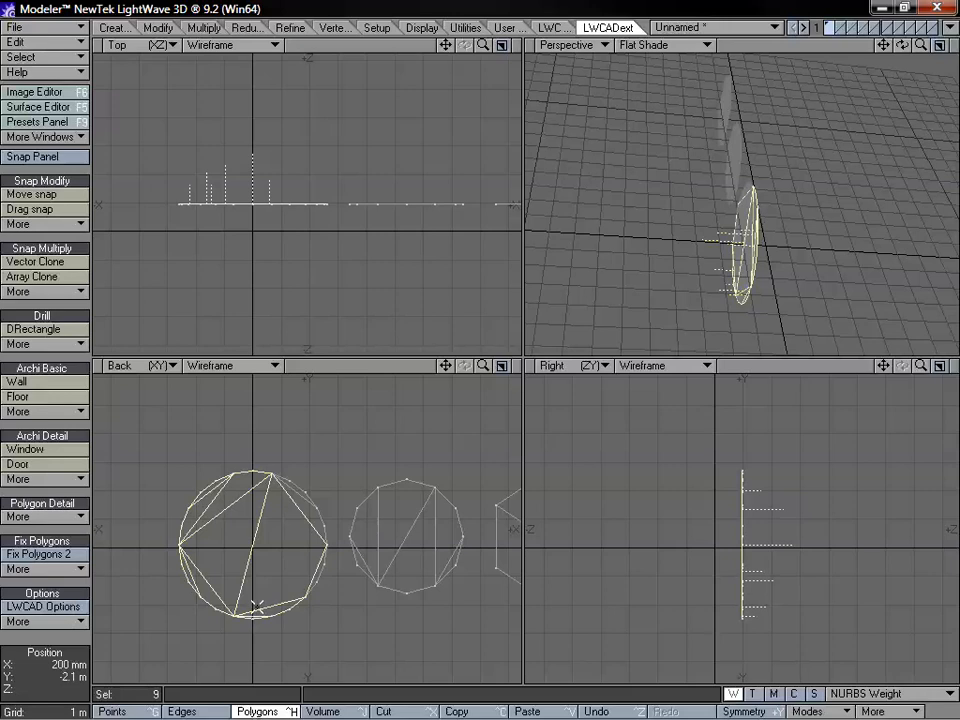
left_click_drag(279, 504, 293, 491)
left_click(311, 583)
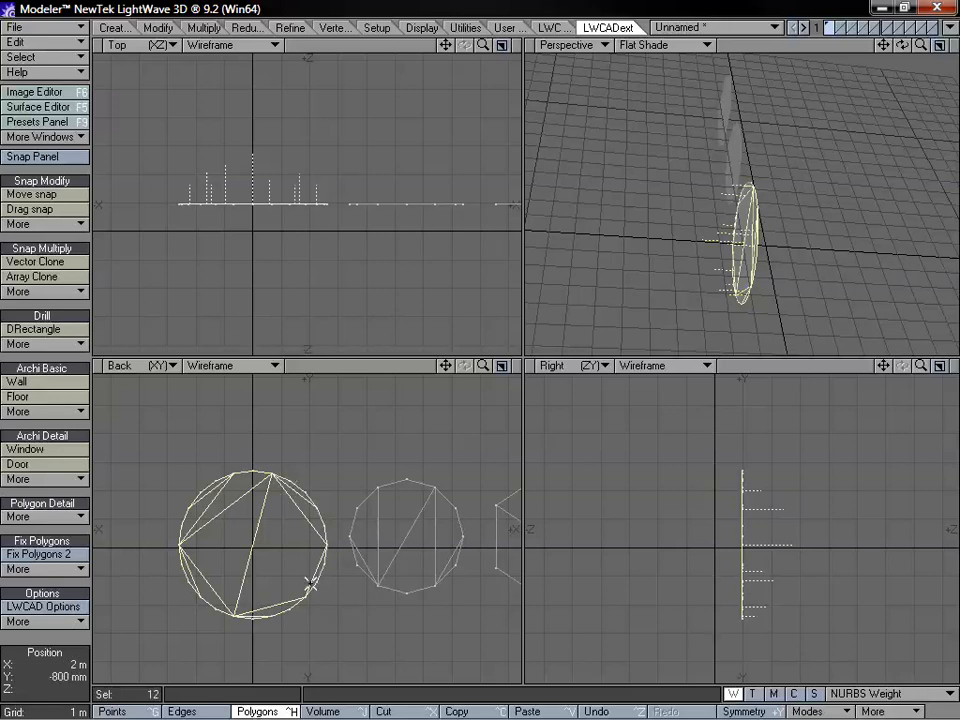
right_click_drag(315, 375, 270, 400)
left_click_drag(481, 363, 416, 364)
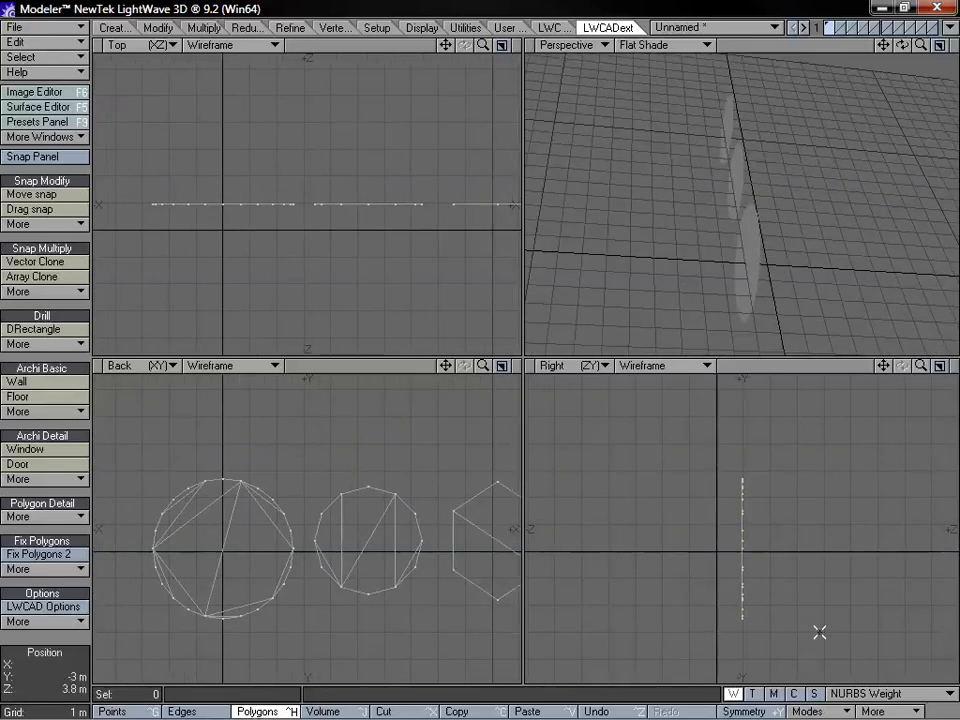
left_click(826, 713)
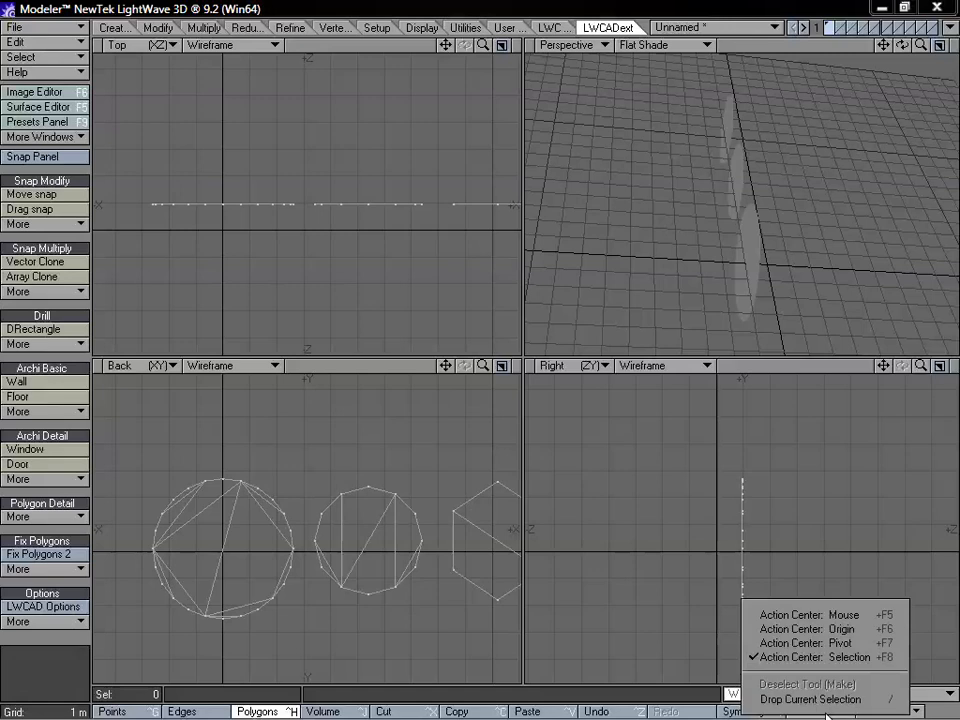
left_click(880, 711)
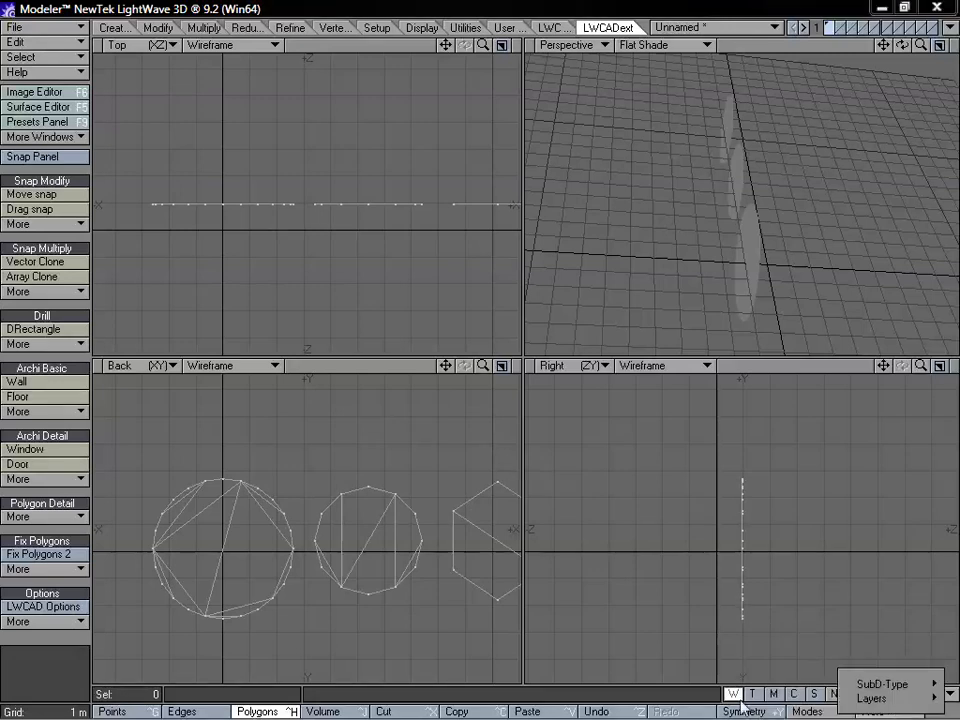
mouse_move(883, 688)
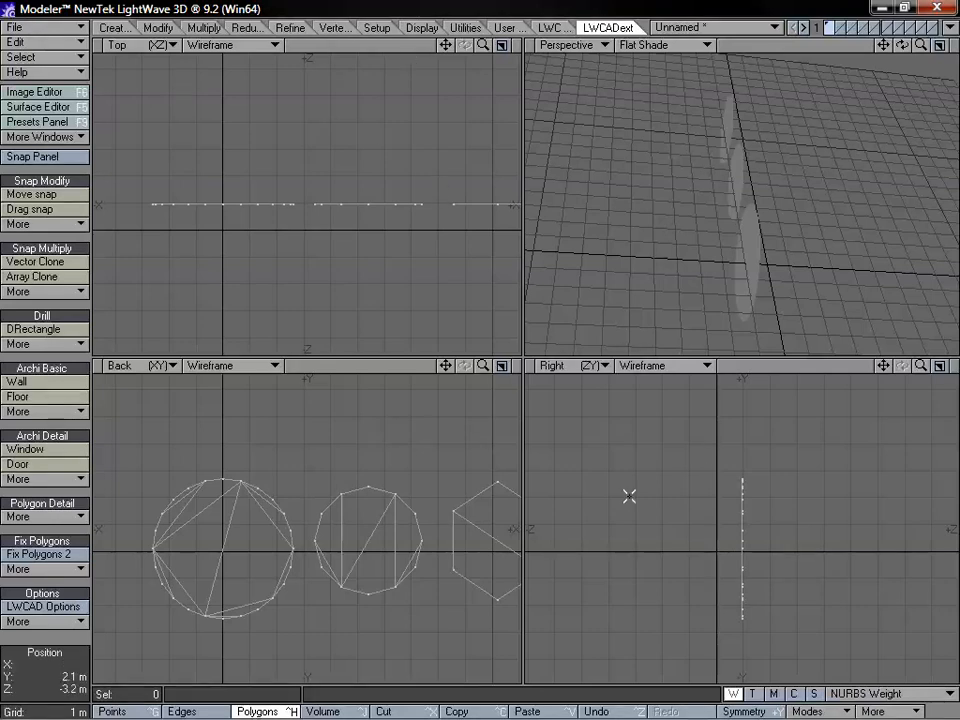
Examine the hexagon's two halves by selecting them individually, and clear the selection
left_click_drag(445, 366, 364, 365)
left_click_drag(422, 548, 443, 511)
right_click_drag(469, 455, 441, 499)
left_click(425, 549)
left_click_drag(425, 549, 441, 519)
mouse_move(469, 445)
right_mouse_down()
mouse_move(519, 514)
mouse_move(485, 430)
mouse_move(311, 585)
mouse_move(570, 537)
mouse_move(491, 446)
right_mouse_up()
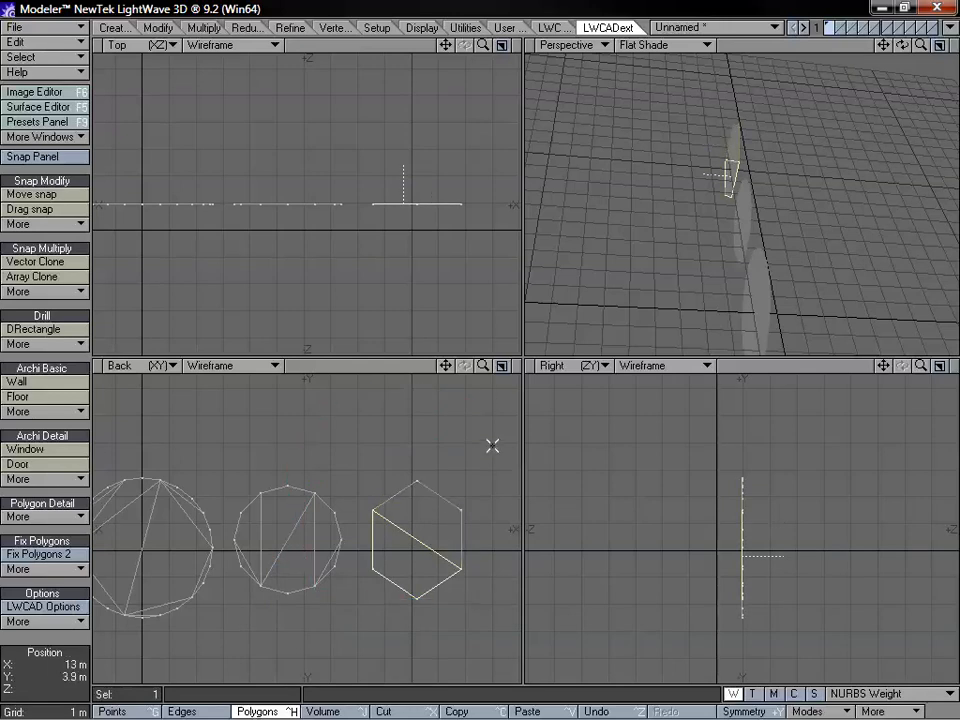
left_click_drag(483, 365, 468, 365)
mouse_move(427, 457)
right_mouse_down()
mouse_move(534, 570)
mouse_move(486, 482)
right_mouse_up()
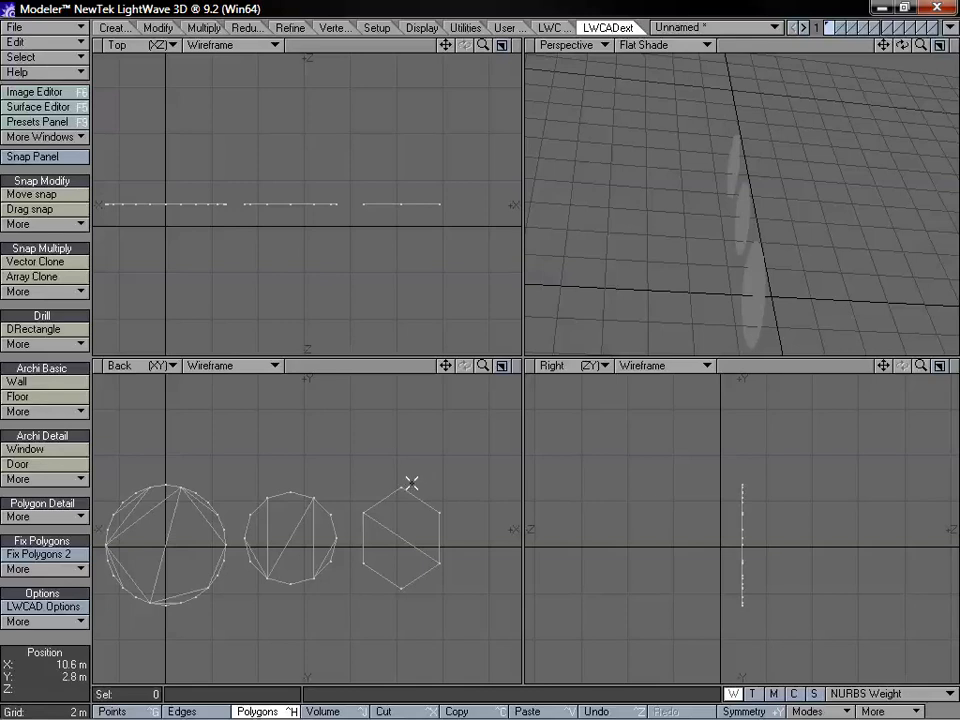
Delete all three subdivided discs from the layer and bring up the additional Fix Polygons commands
key("Delete")
left_click(40, 554)
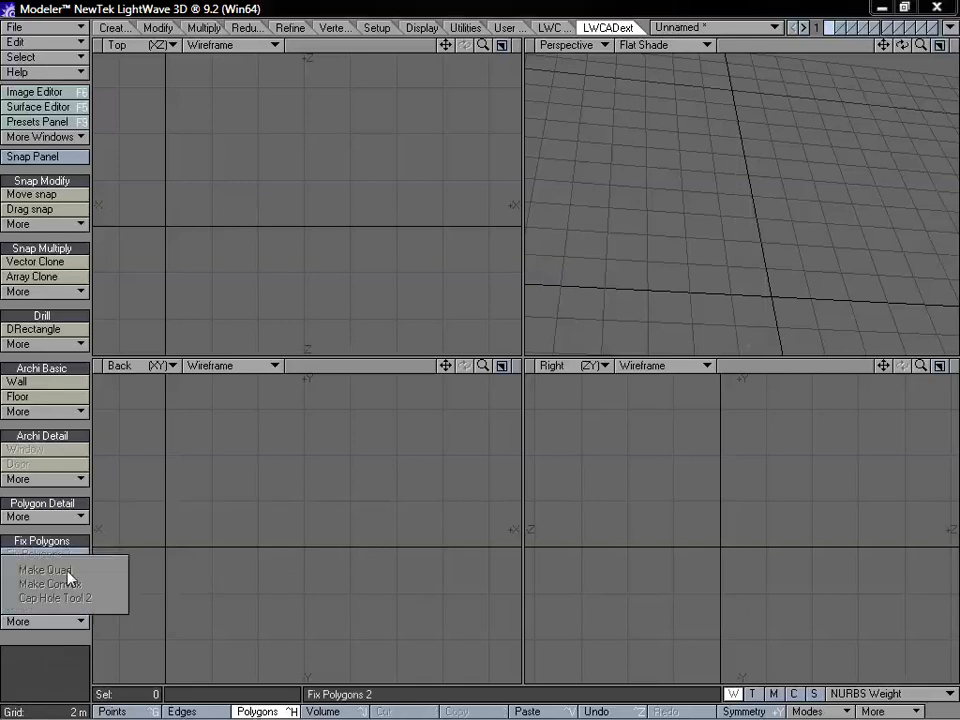
Draw a flat, upright rectangular box in the XY plane around the origin
left_click(73, 591)
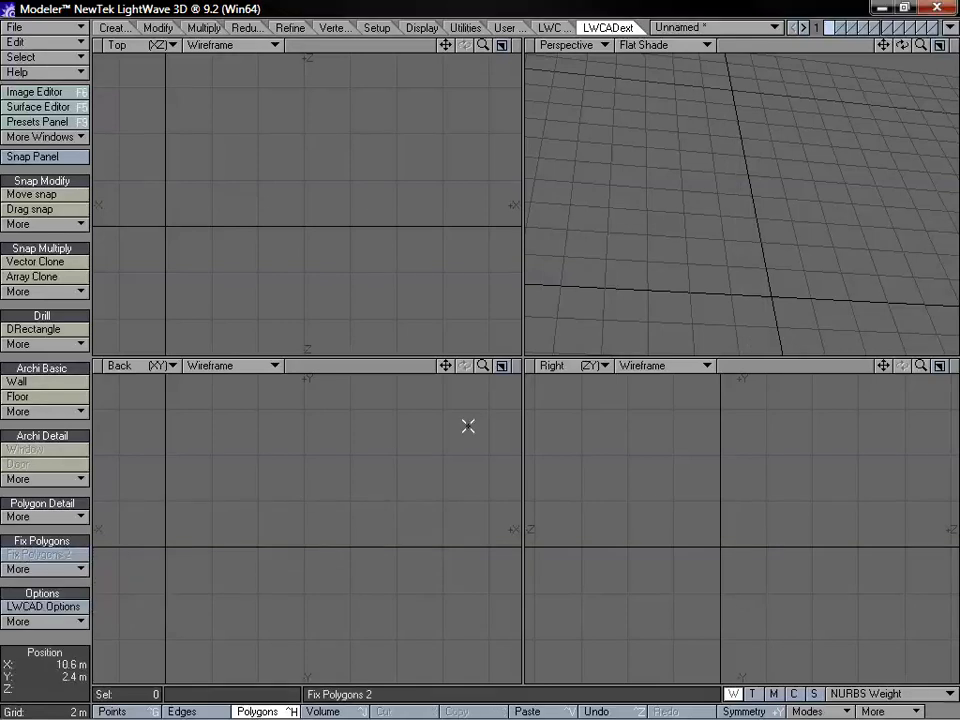
mouse_move(484, 367)
left_mouse_down()
mouse_move(468, 367)
mouse_move(522, 399)
mouse_move(560, 356)
mouse_move(447, 372)
mouse_move(489, 365)
left_mouse_up()
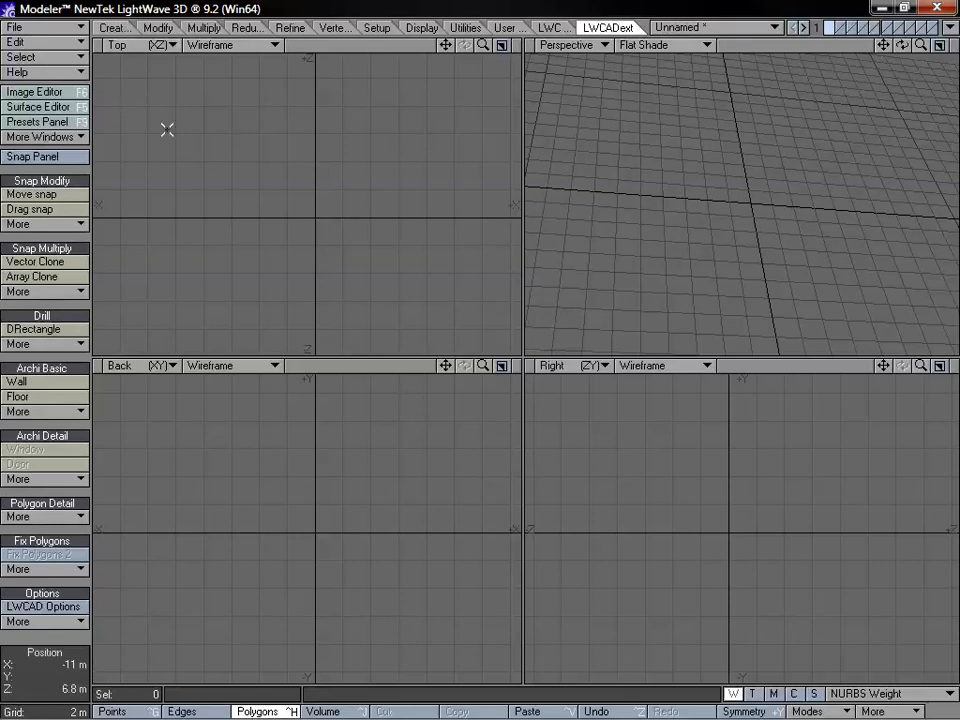
left_click(113, 27)
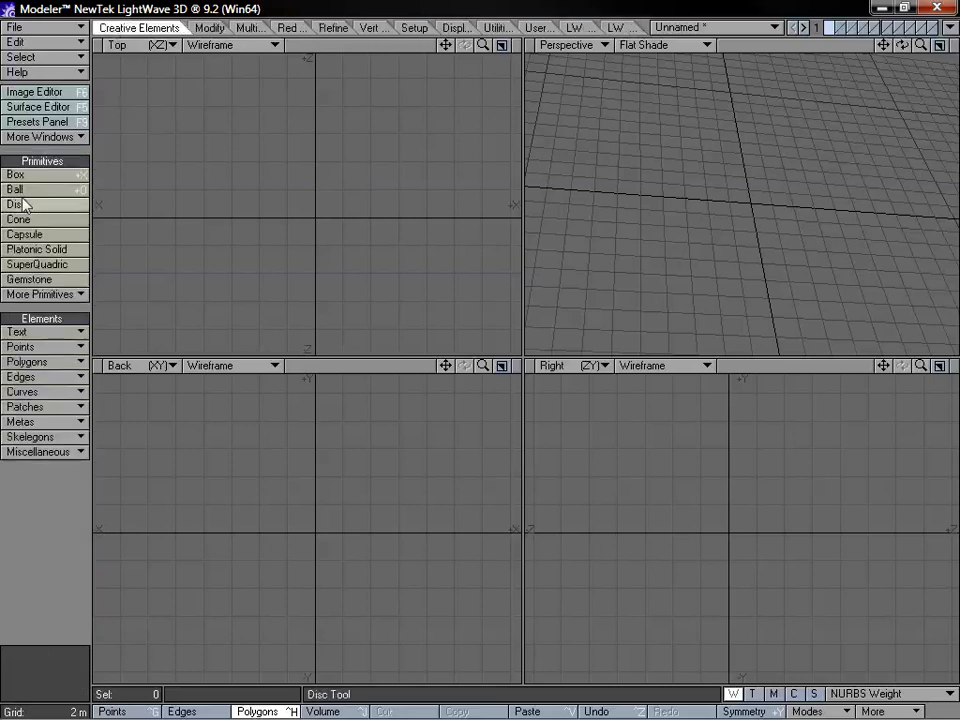
left_click(16, 176)
left_click_drag(244, 411, 438, 657)
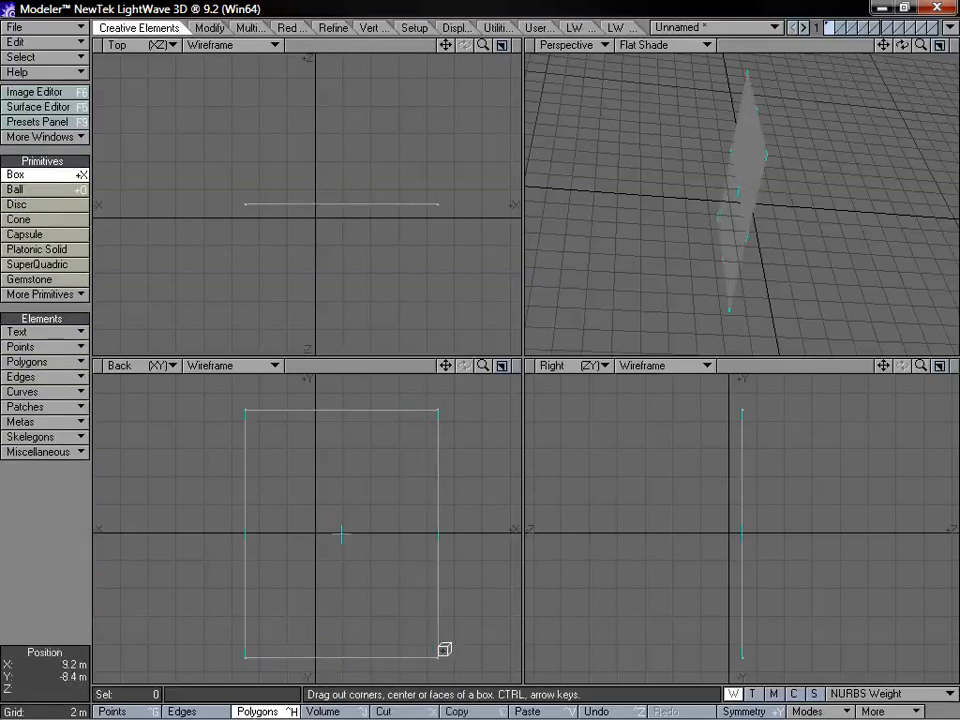
Cut a rectangular opening inside the flat box with DRectangle, starting at about X -3 m, Y 5.4 m
left_click(574, 27)
left_click(615, 27)
left_click(33, 329)
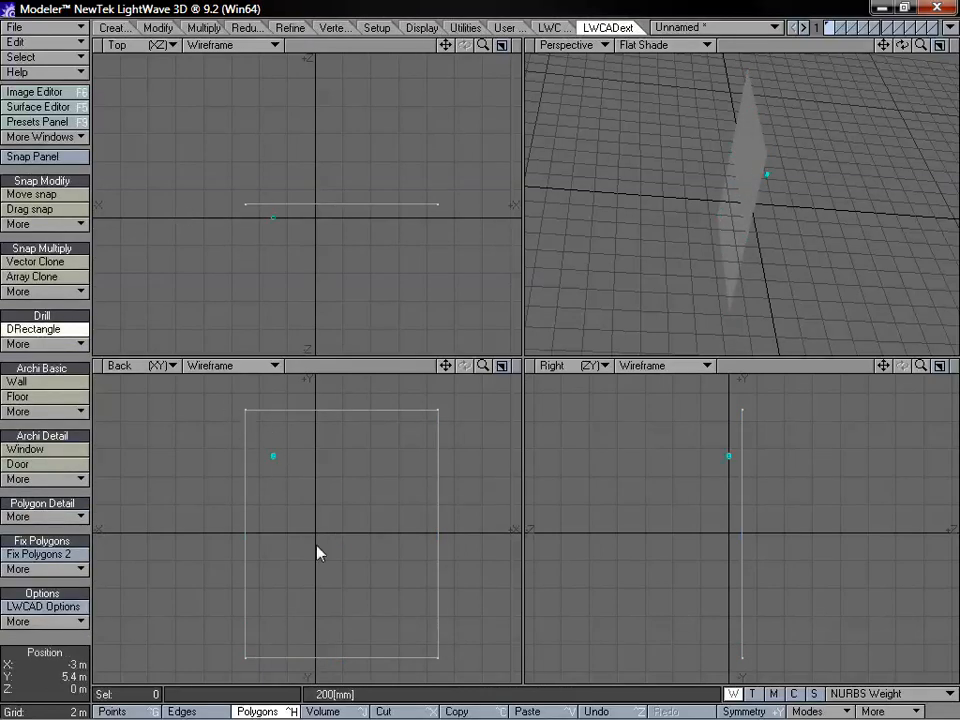
left_click_drag(317, 546, 413, 623)
key("space")
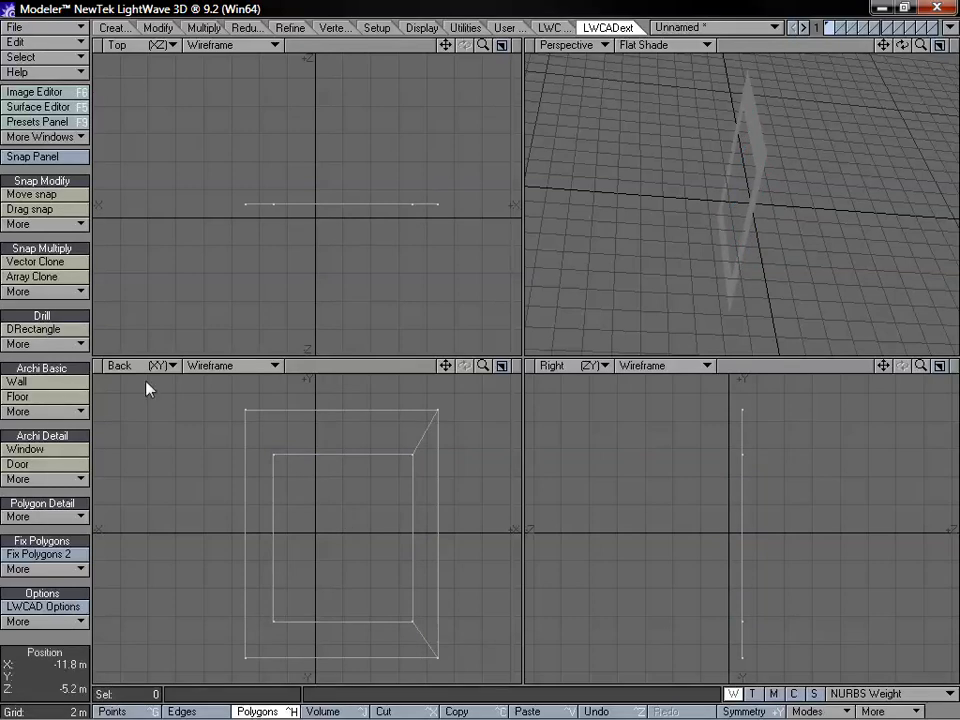
Split the rectangular frame into convex polygons with Make Convex
left_click(72, 568)
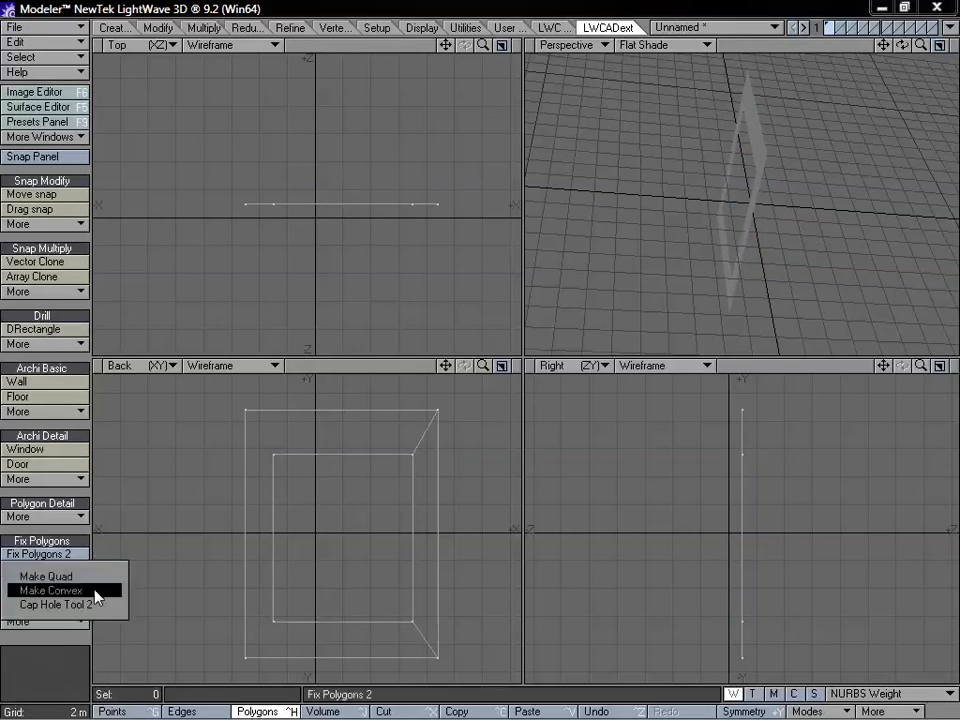
left_click(97, 597)
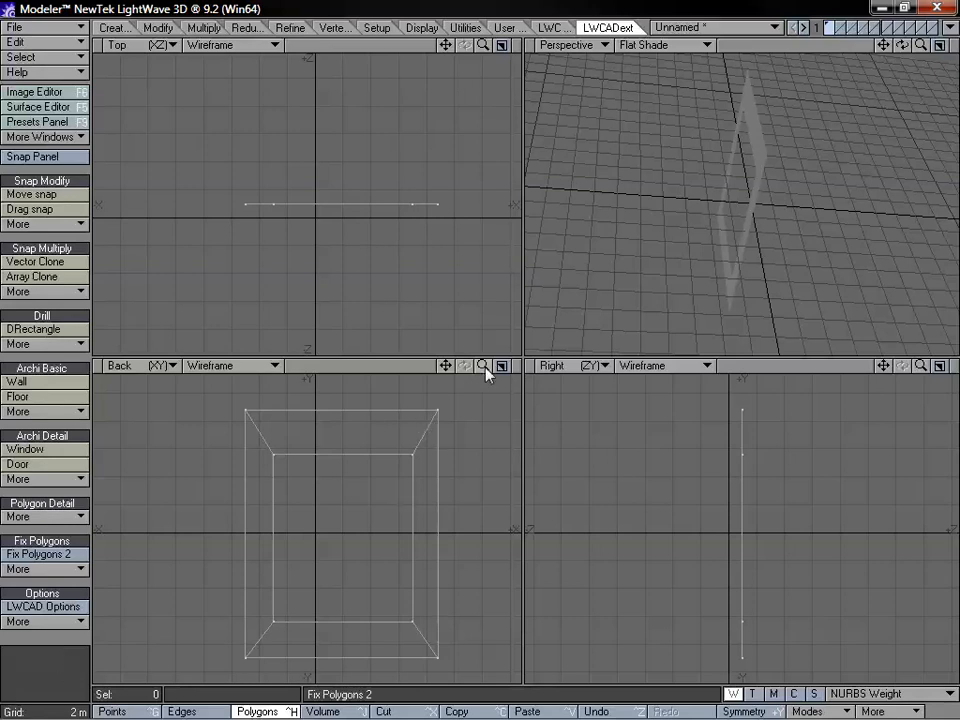
left_click_drag(483, 367, 509, 366)
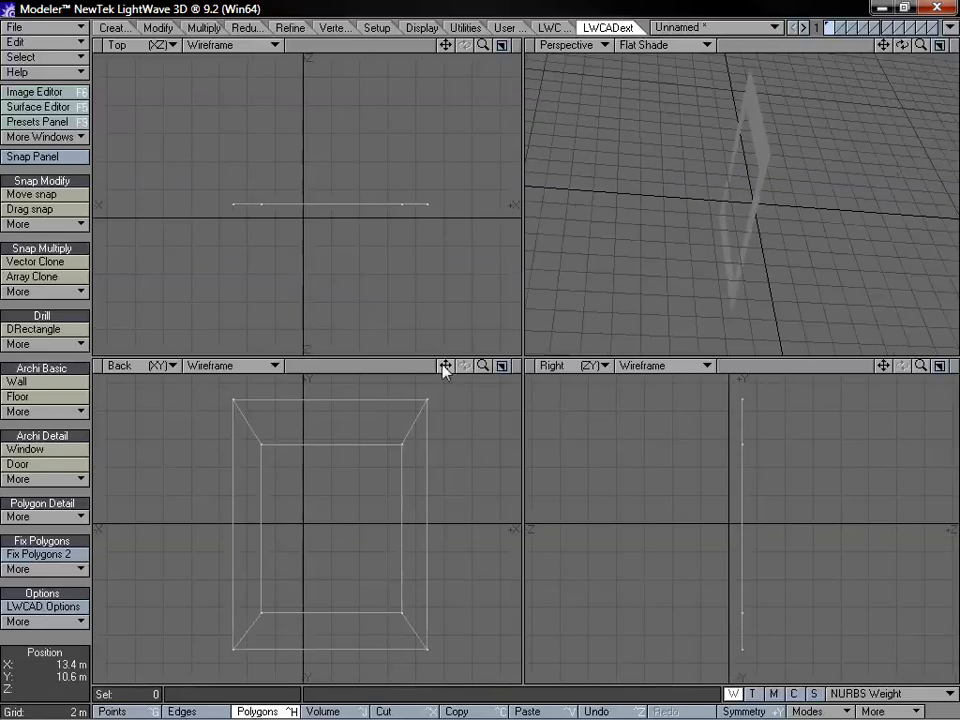
left_click_drag(446, 366, 452, 373)
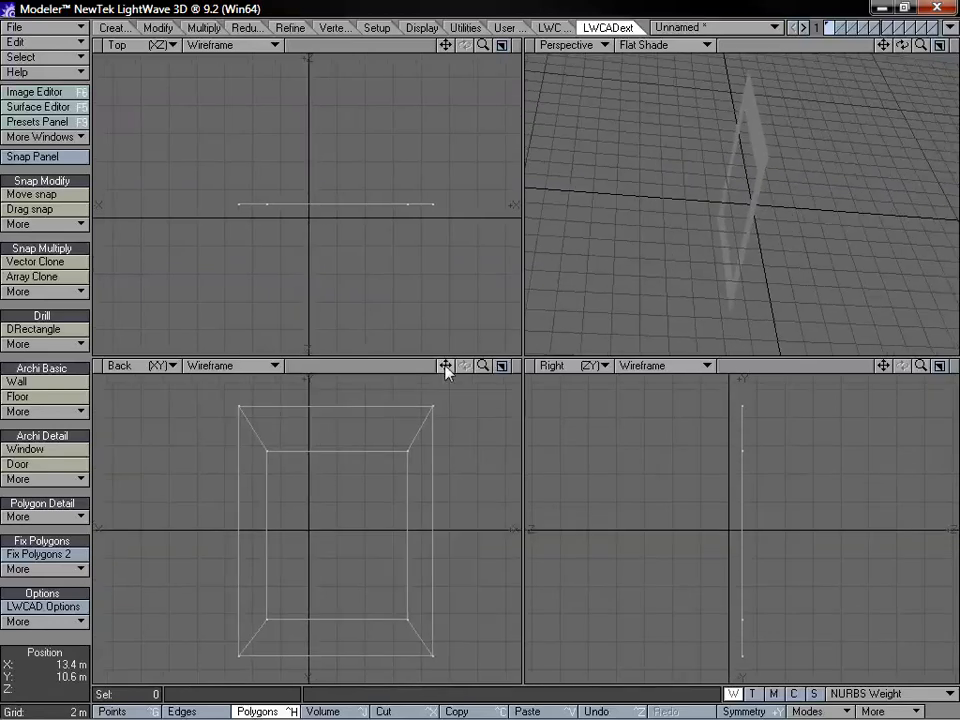
Select all polygons around the opening to examine how the frame was split, and clear the selection
left_click(262, 447)
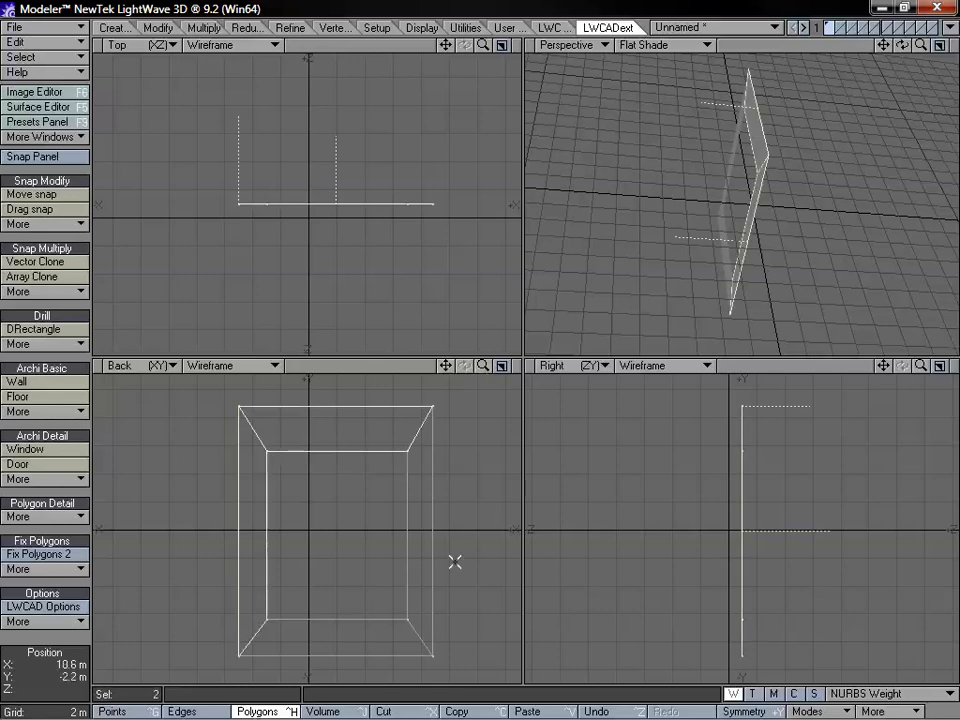
left_click(426, 542)
left_click(413, 628)
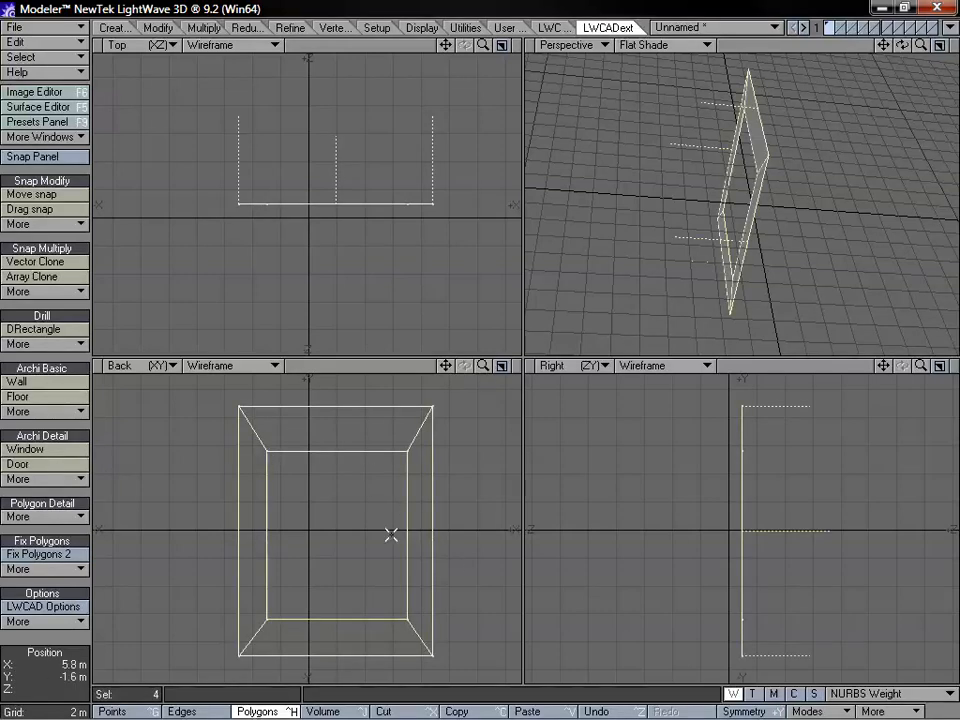
left_click(60, 640)
Delete the polygon below the opening so that only the lintel and the two legs remain
left_click(243, 575)
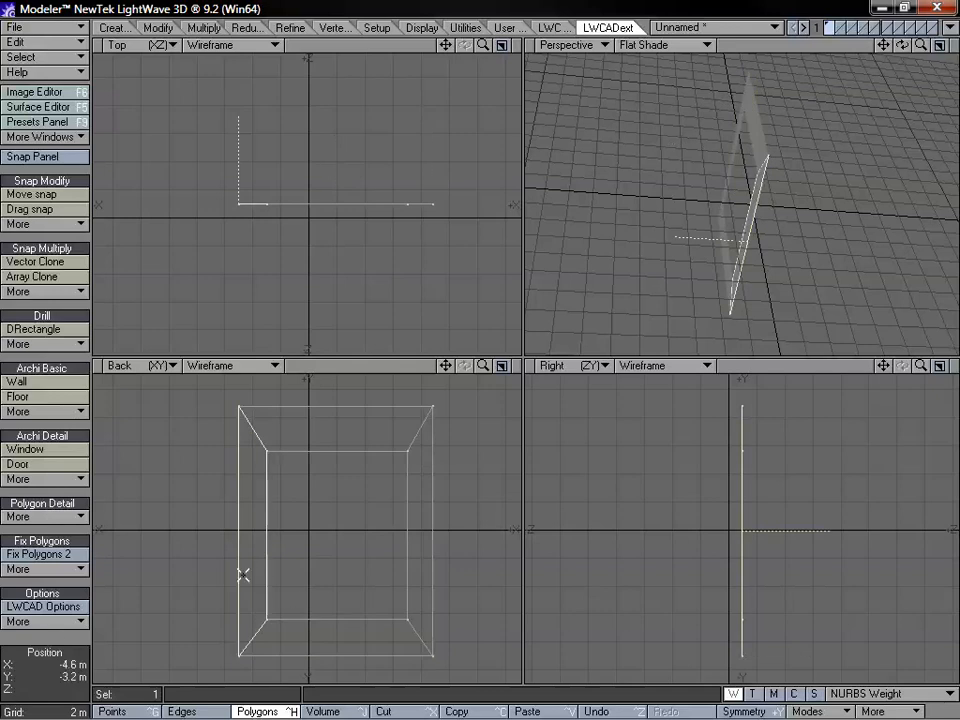
left_click(243, 575)
left_click(359, 629)
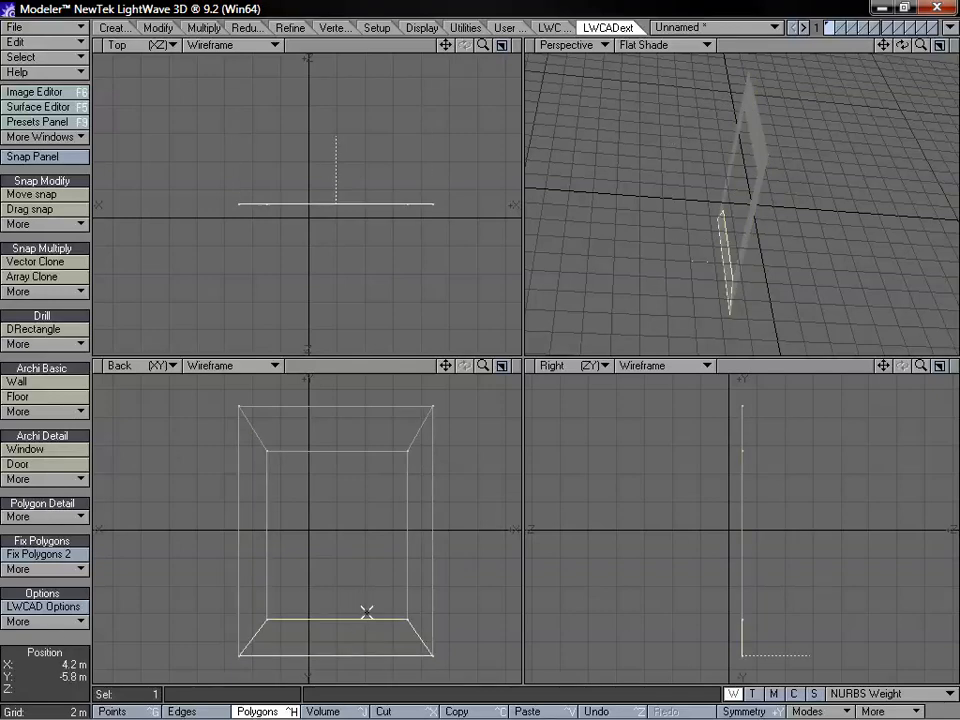
key("Delete")
Flatten the four lower points of the legs vertically onto one horizontal line with Stretch
key("ctrl+g")
mouse_move(346, 572)
right_mouse_down()
mouse_move(216, 570)
mouse_move(388, 523)
right_mouse_up()
key("h")
left_click_drag(332, 623, 332, 660)
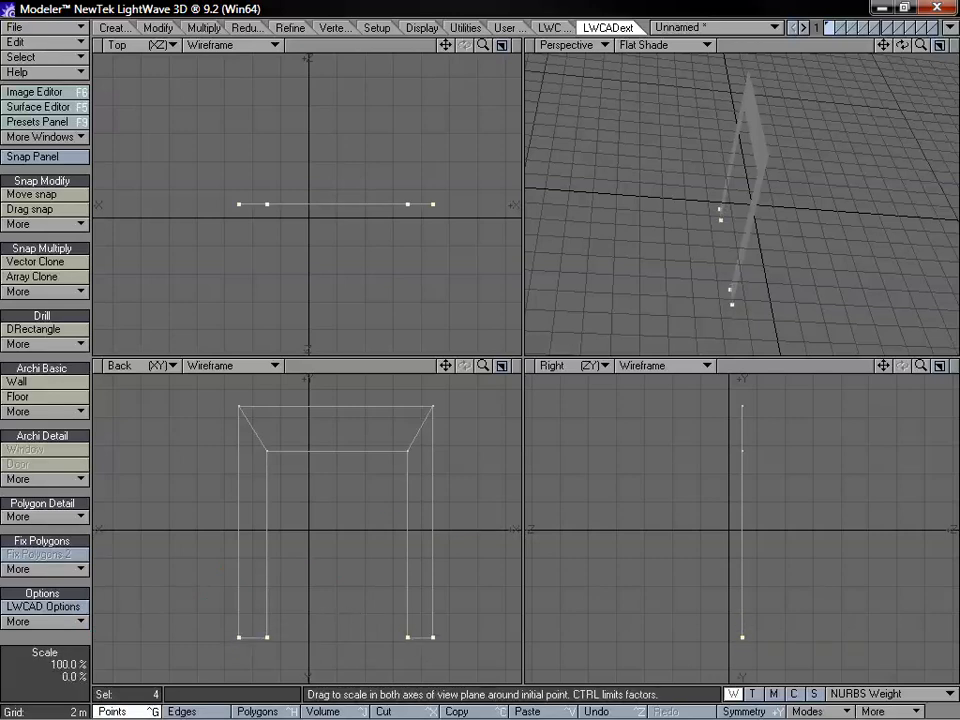
left_click(346, 618)
key("ctrl+z")
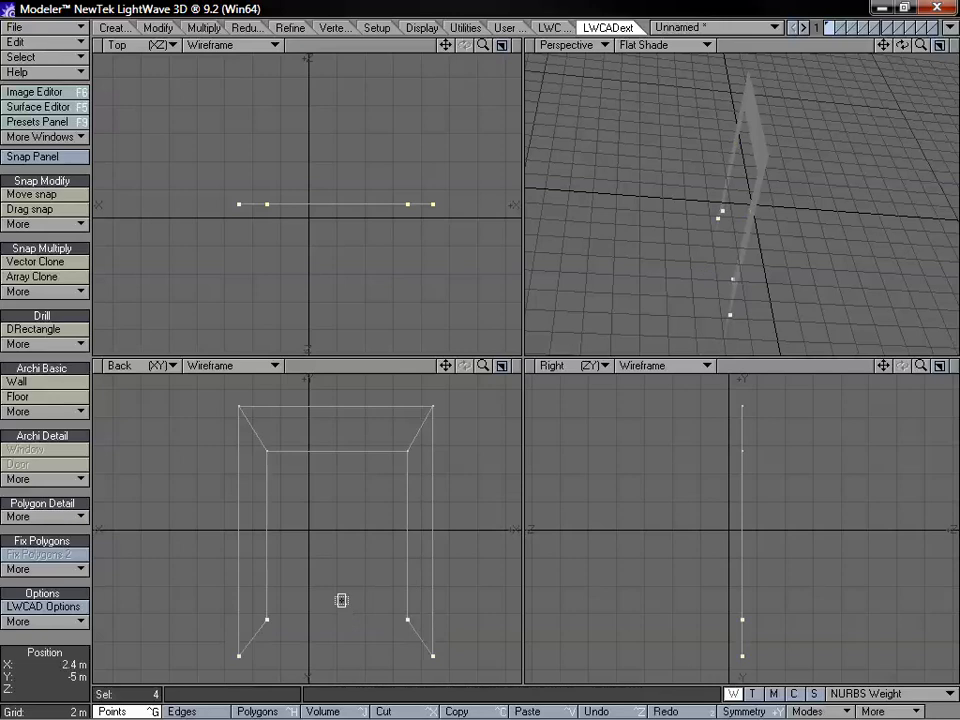
left_click_drag(322, 530, 322, 582, "ctrl")
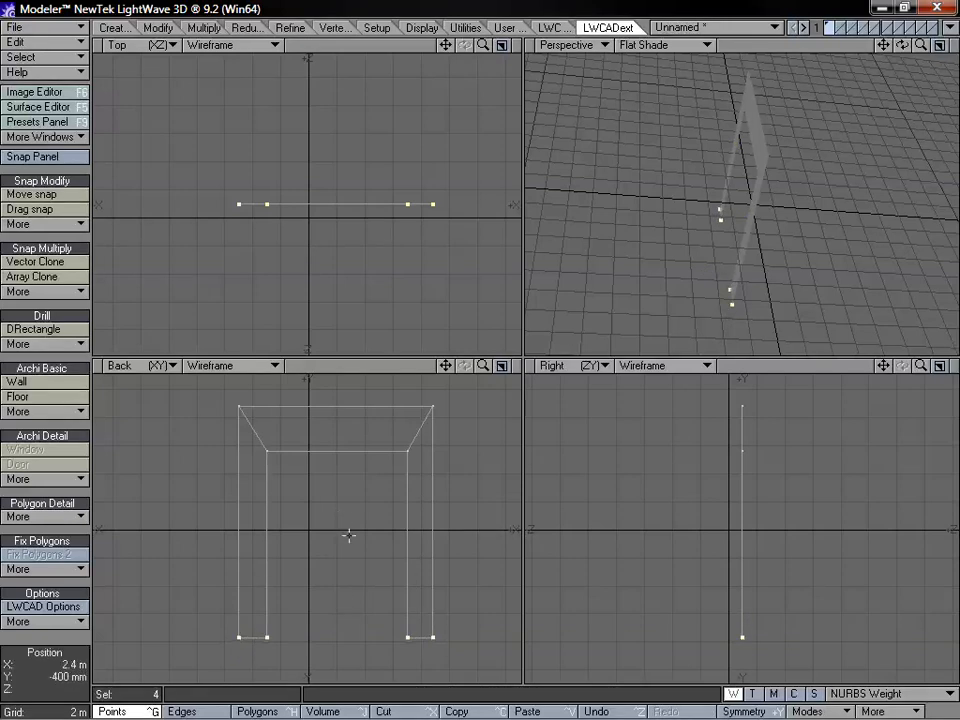
Lengthen the door frame's legs by moving the four upper points upward, and clear the selection
left_click(424, 396)
right_click_drag(49, 473, 405, 450)
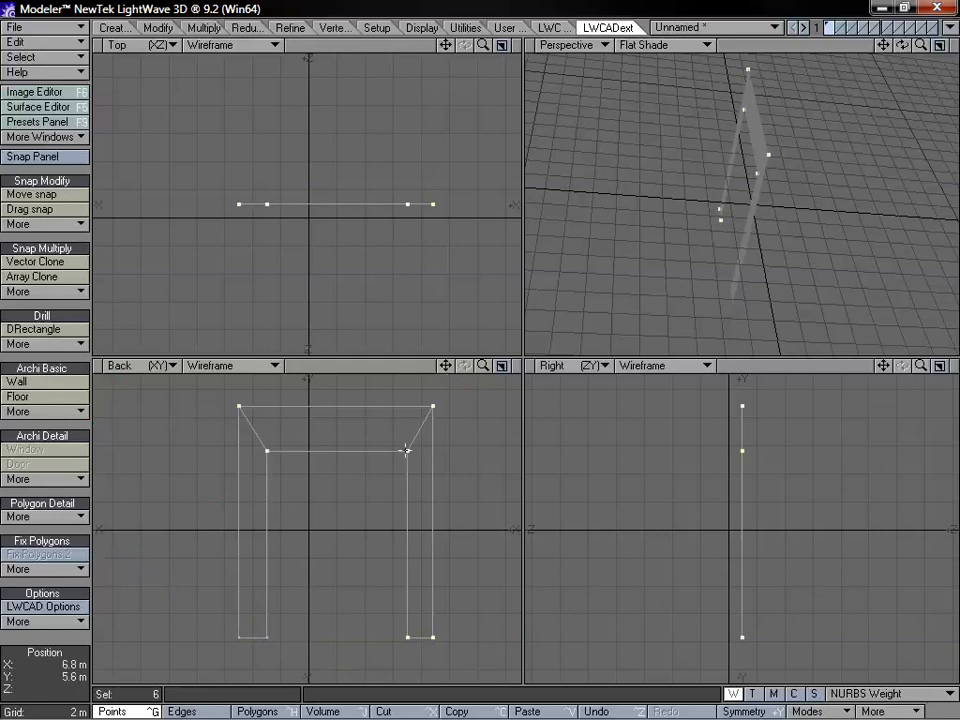
right_click_drag(433, 575, 471, 529)
left_click_drag(483, 366, 464, 376)
key("t")
left_click_drag(383, 472, 383, 394)
key("space")
Examine the door frame in the back view, selecting and clearing its two topmost points
mouse_move(354, 484)
right_mouse_down()
mouse_move(296, 296)
mouse_move(426, 414)
right_mouse_up()
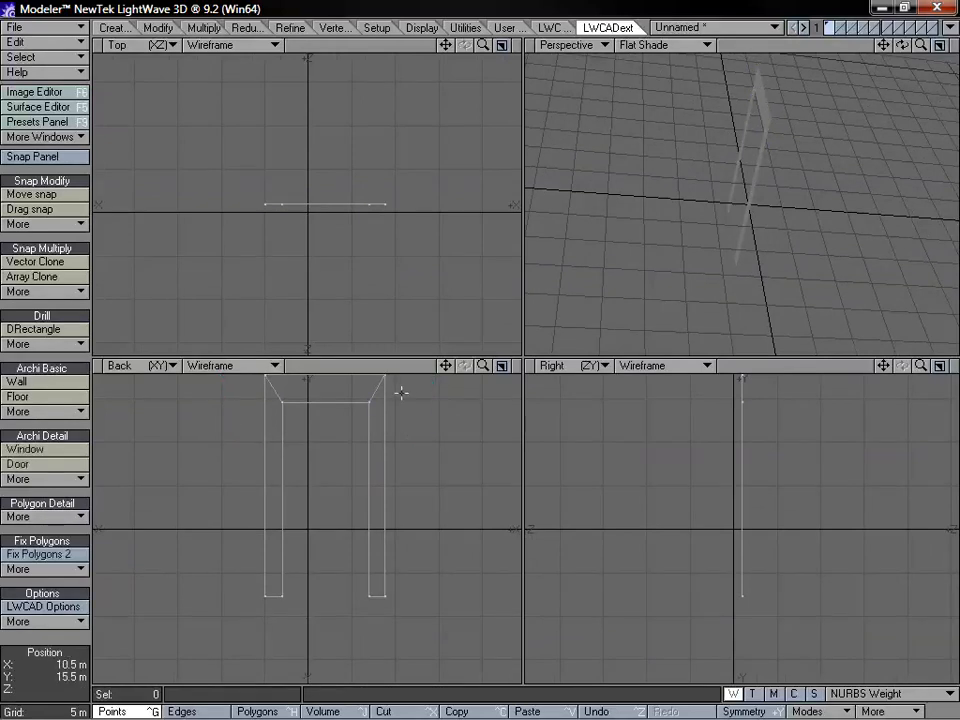
right_click_drag(270, 355, 448, 390)
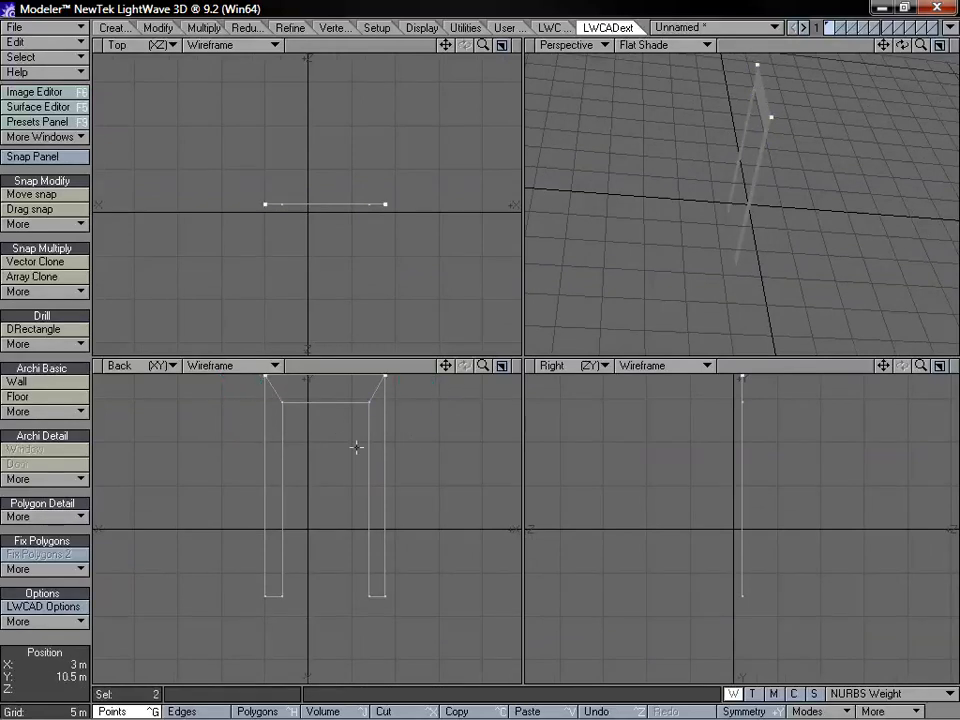
left_click(418, 293)
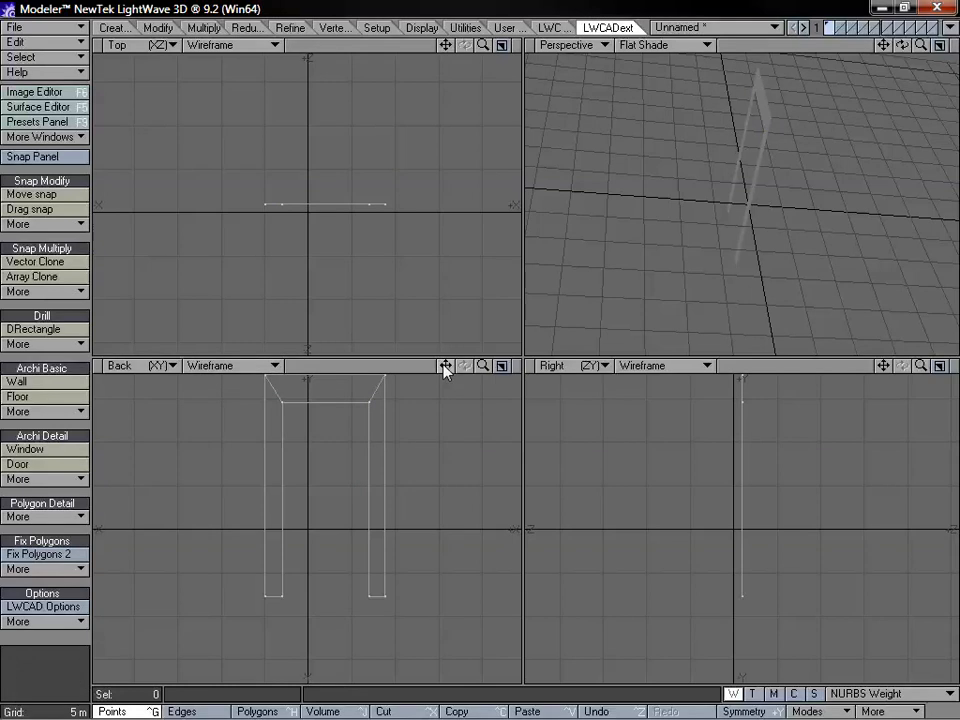
left_click_drag(445, 366, 445, 401)
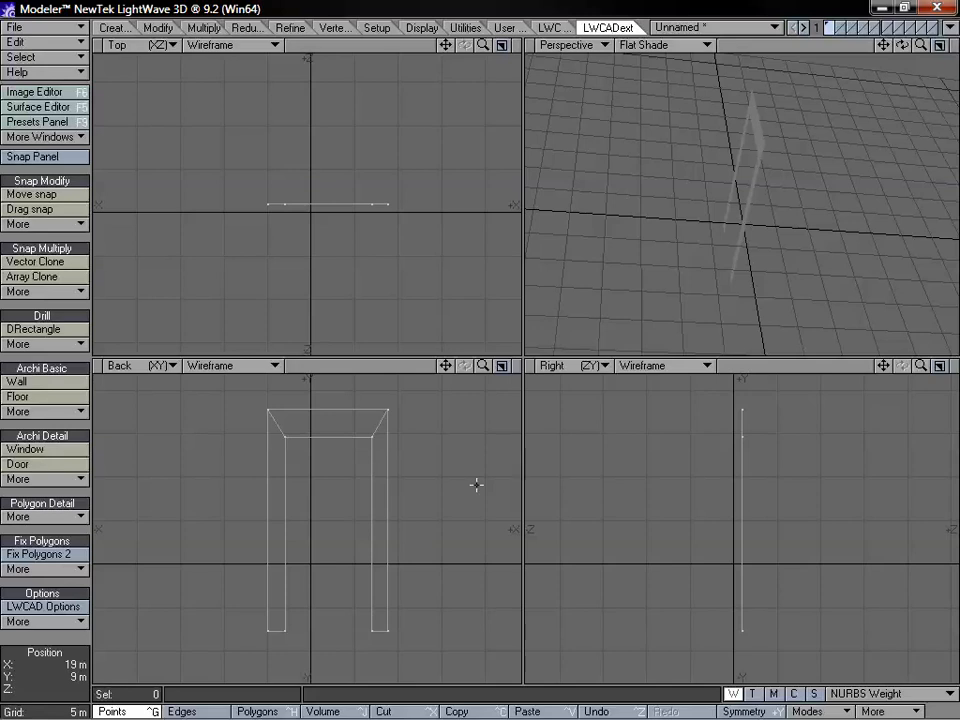
scroll(476, 485, "up", 1)
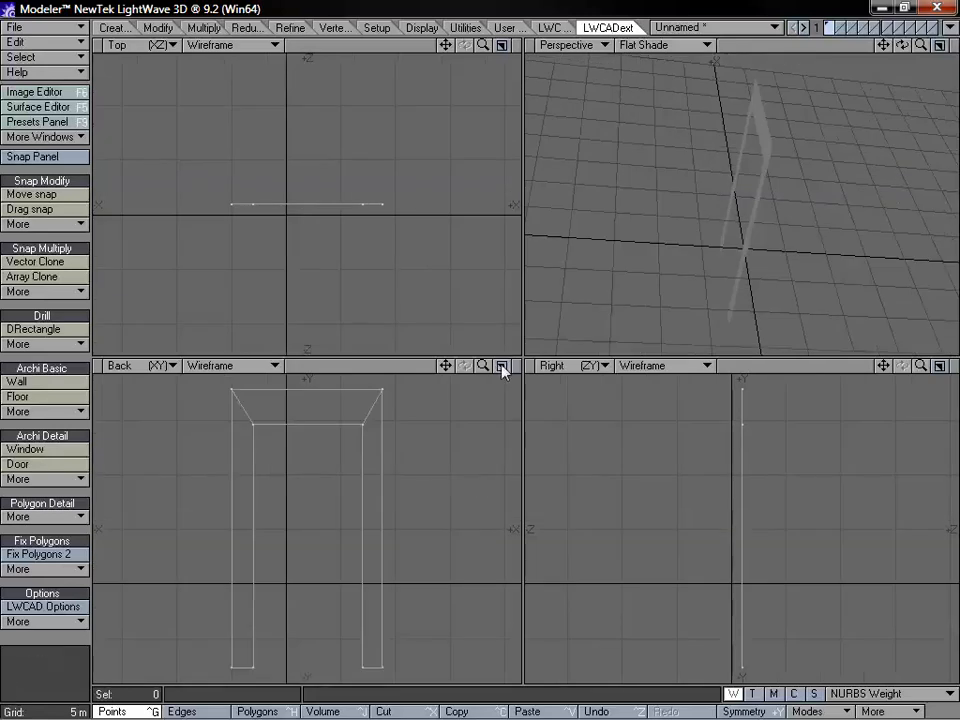
left_click_drag(450, 372, 469, 378)
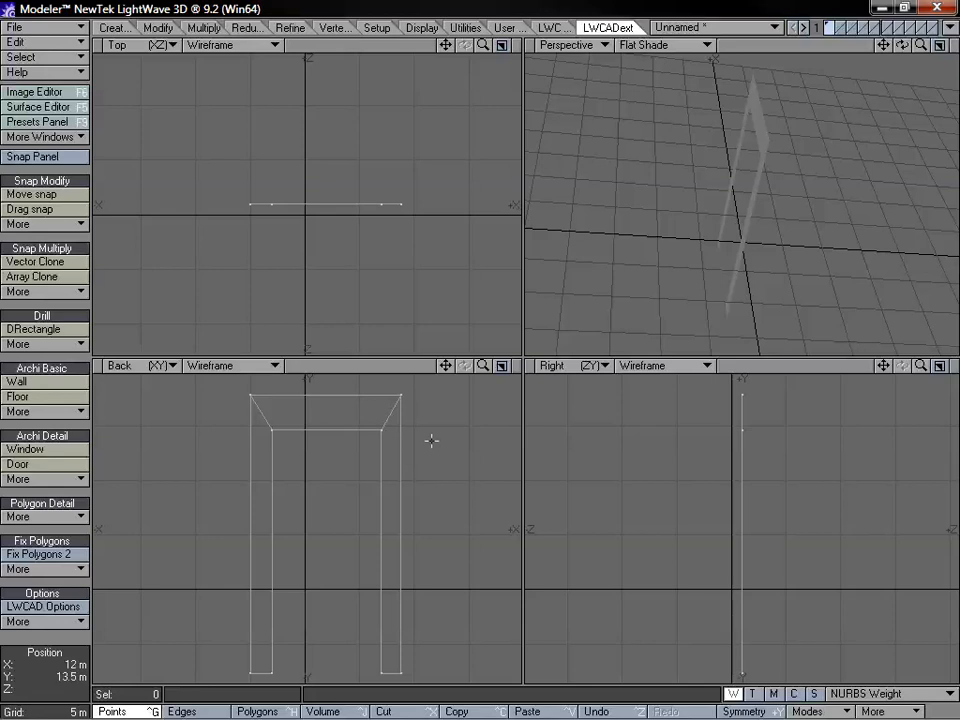
left_click_drag(483, 373, 408, 521)
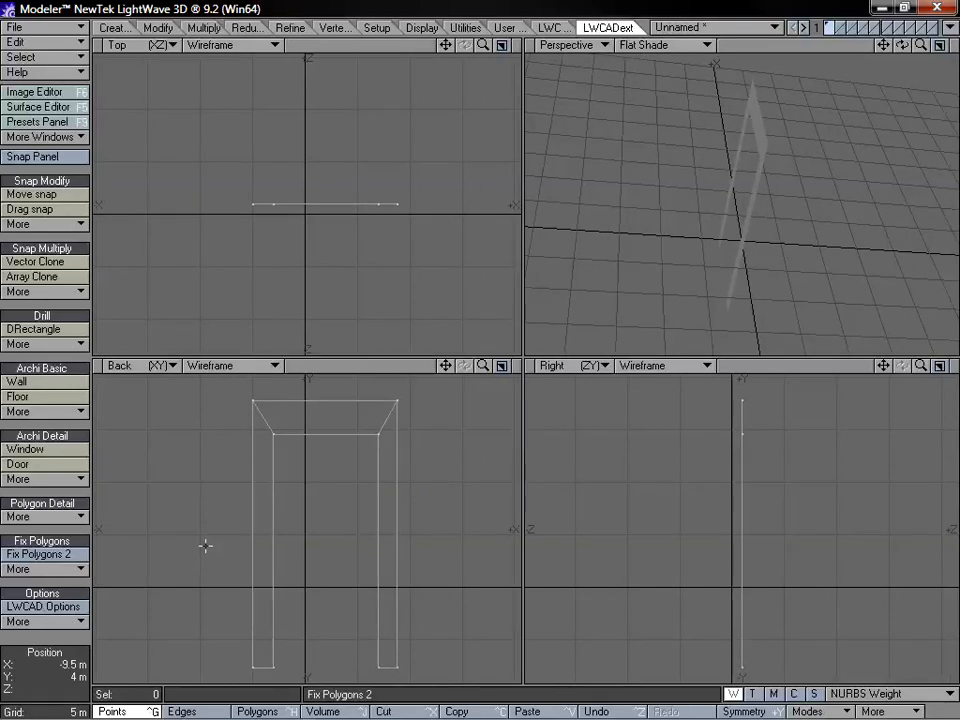
Delete the entire door frame from the layer
key("Delete")
key("a")
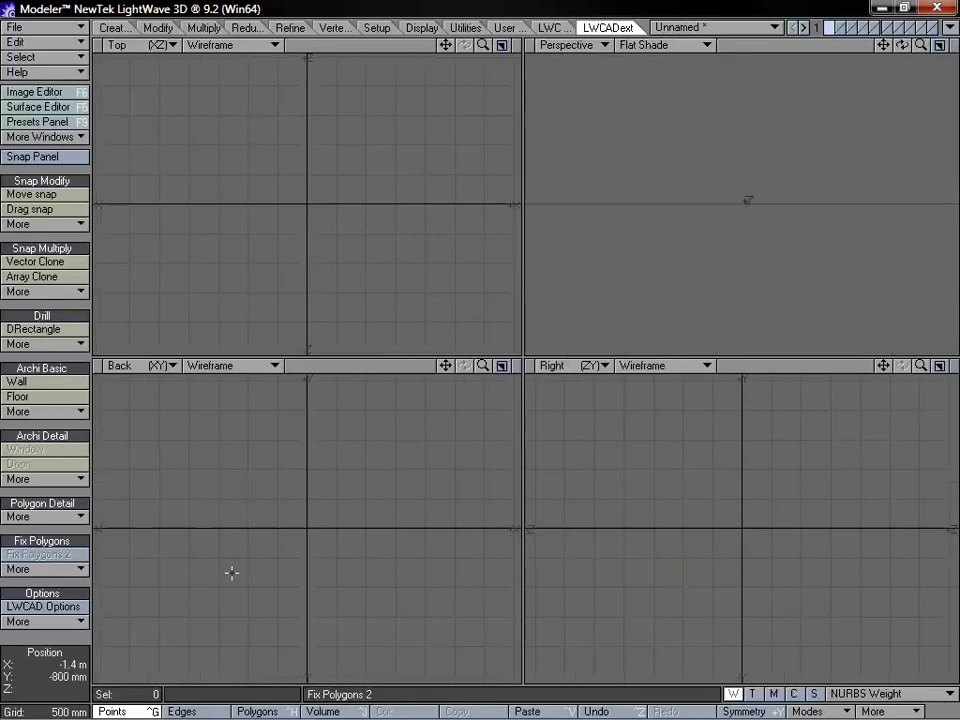
left_click_drag(665, 193, 832, 132, "alt")
left_click_drag(927, 50, 906, 48)
left_click_drag(730, 148, 645, 152, "alt")
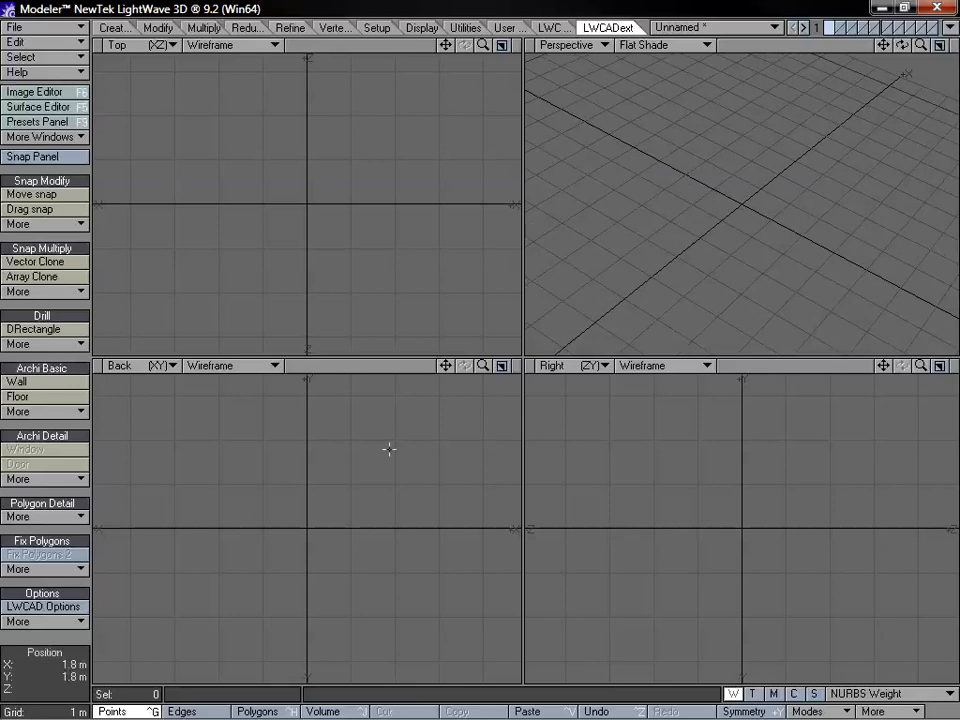
Draw a disc along the X axis, centred on the origin, about 4.2 m across and about 8.8 m long
left_click(113, 30)
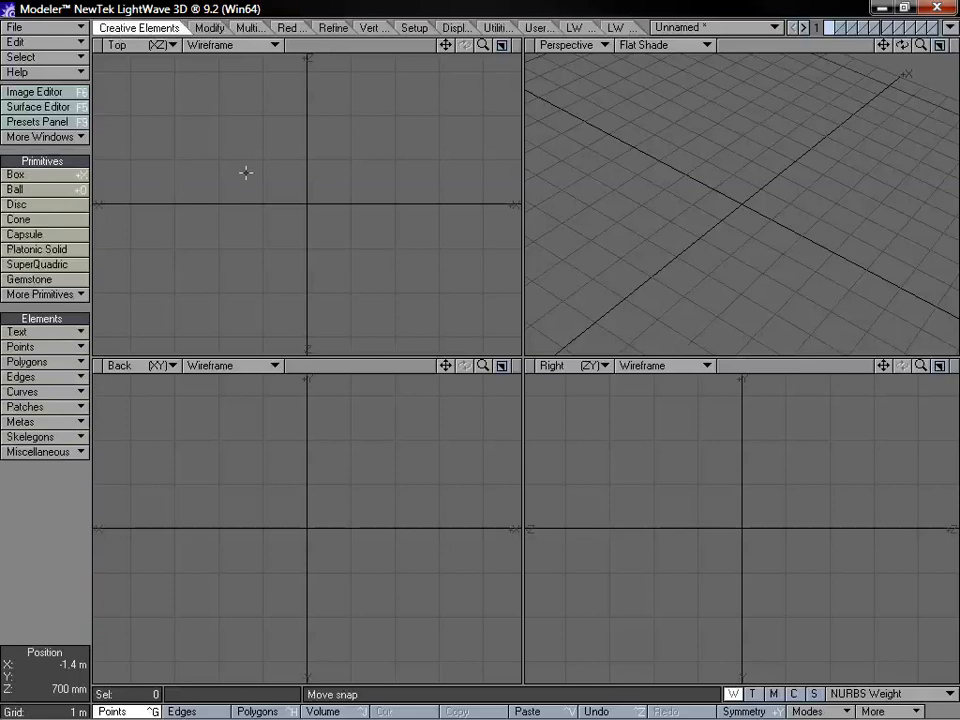
left_click(45, 204)
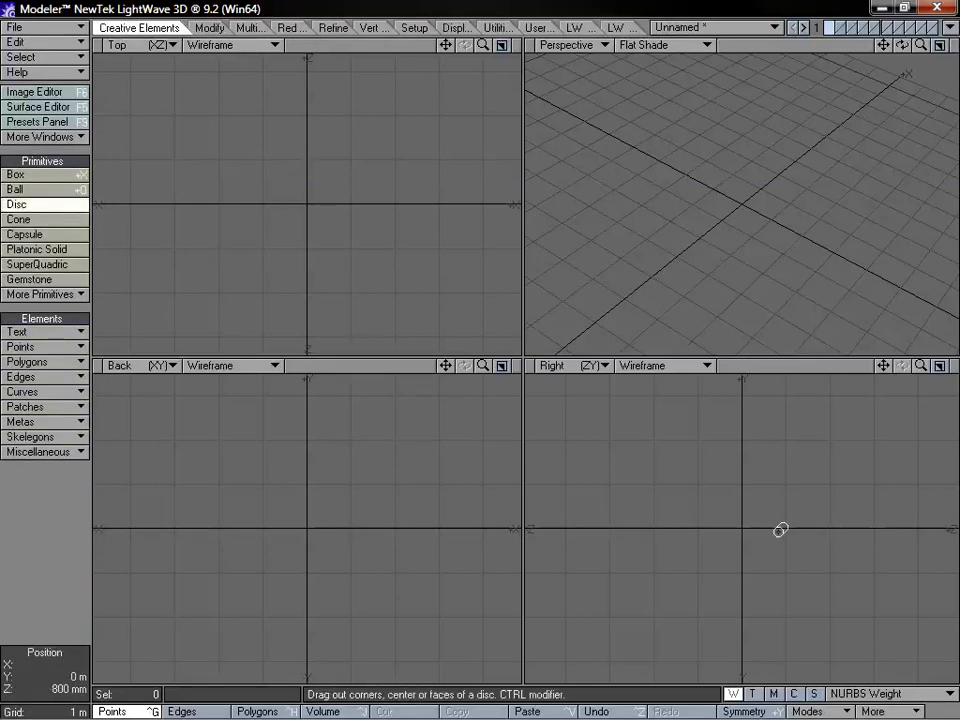
left_click_drag(739, 528, 834, 433)
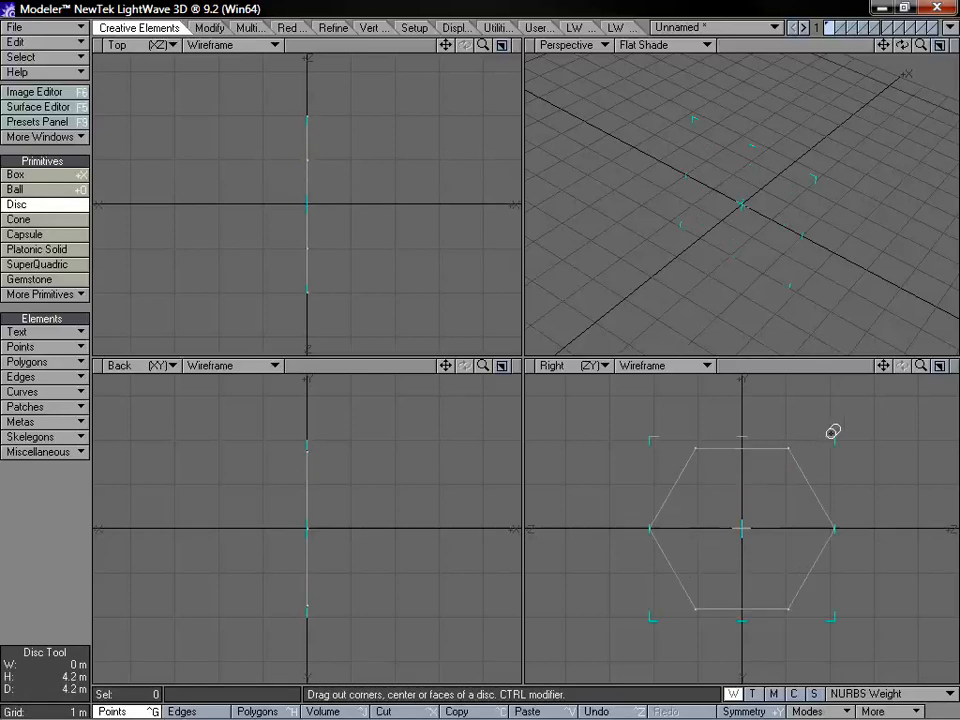
left_click_drag(311, 530, 502, 527)
left_click_drag(267, 563, 116, 543)
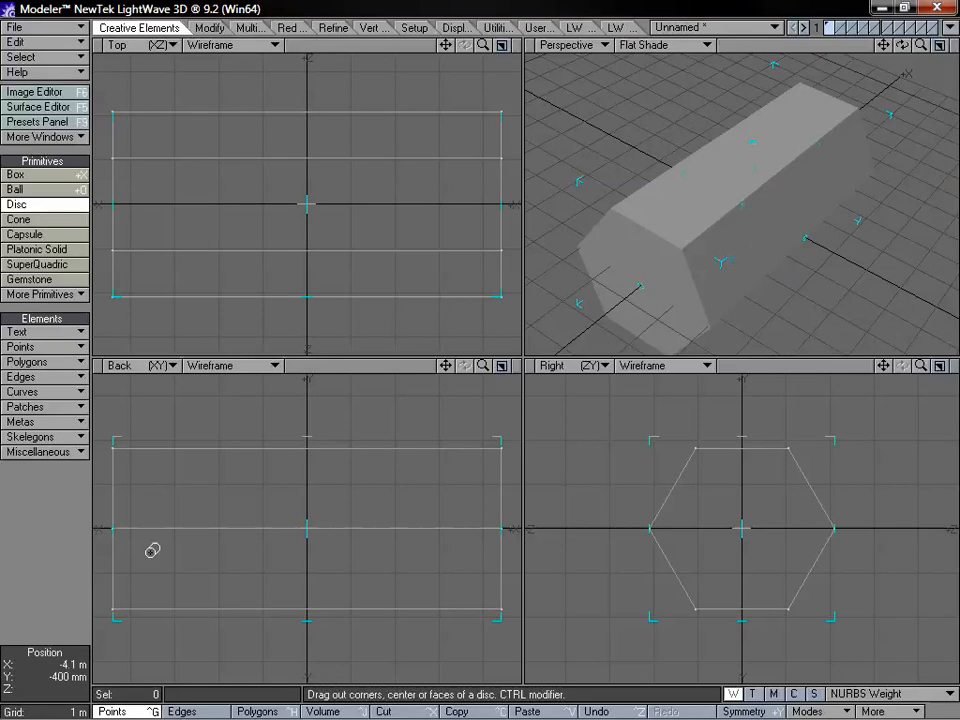
Set the disc's number of sides to 12 and finish the cylinder
key("n")
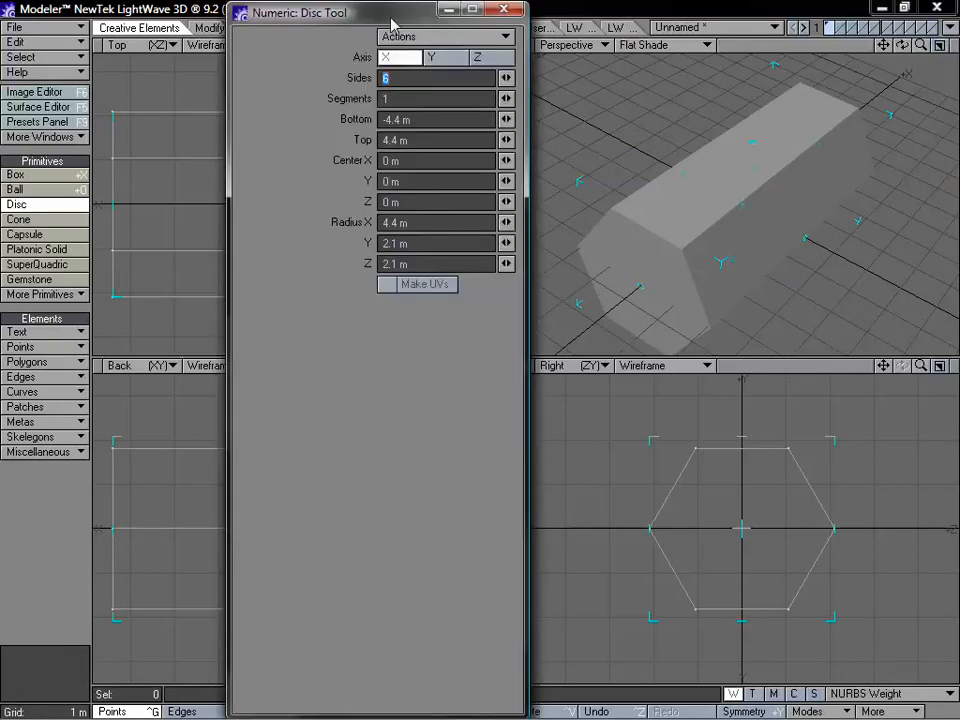
left_click_drag(297, 14, 297, 29)
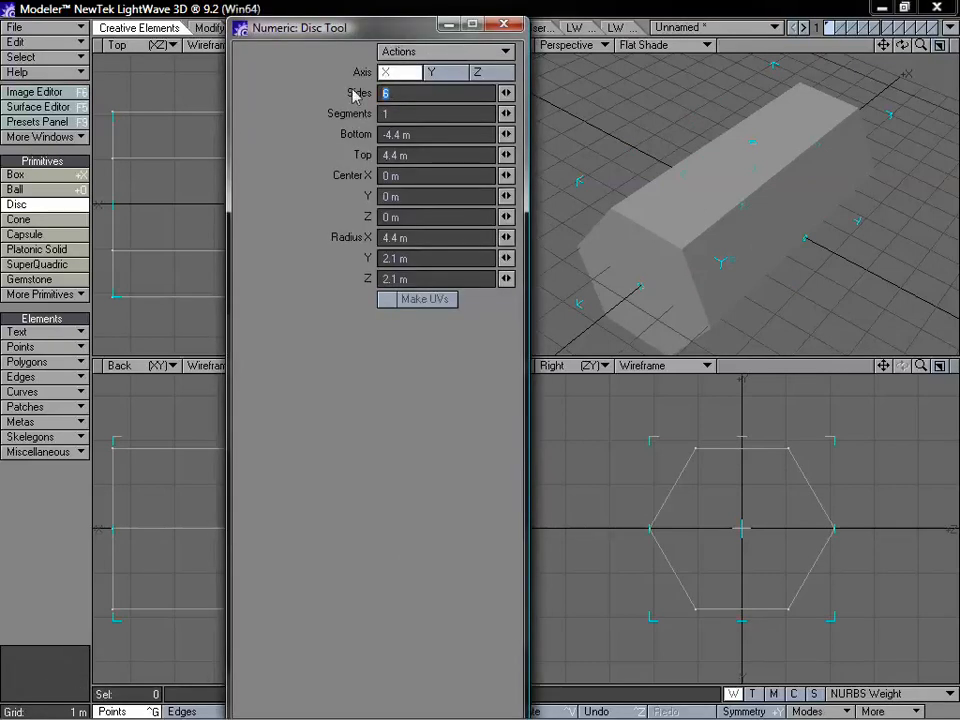
type("12")
key("Tab")
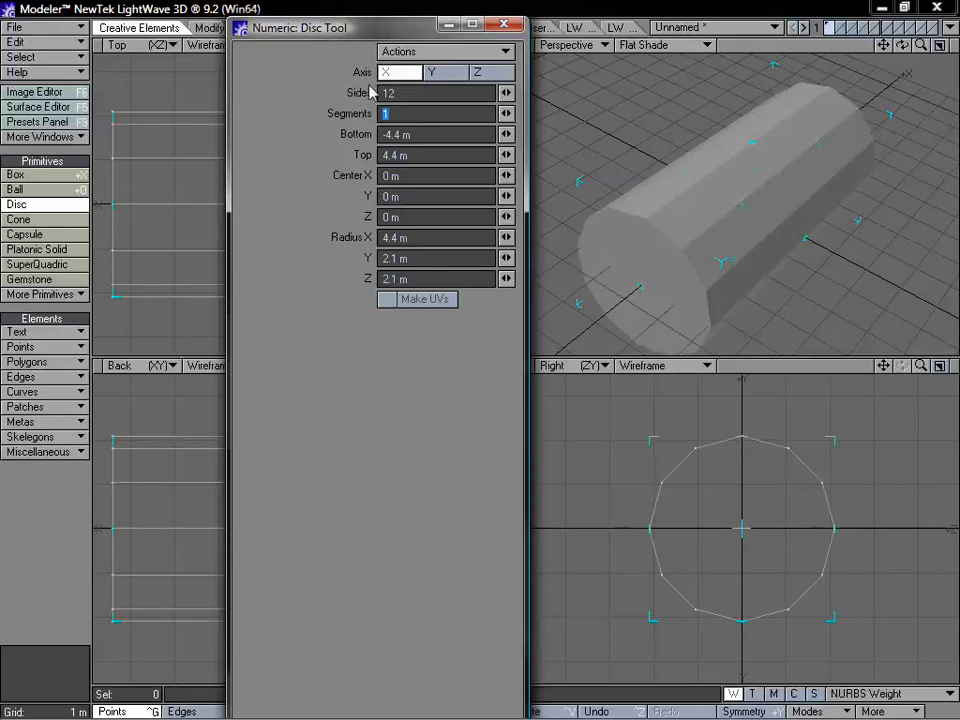
left_click(506, 24)
key("space")
key("a")
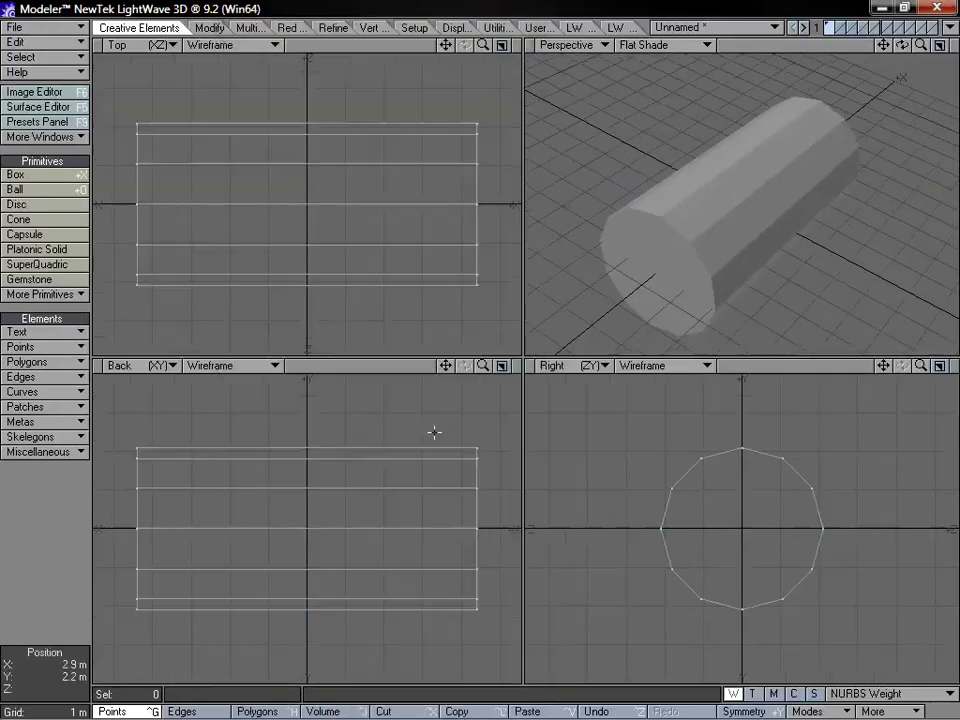
Delete the two end-cap polygons of the 12-sided cylinder so it becomes an open tube
left_click_drag(691, 241, 807, 246, "alt")
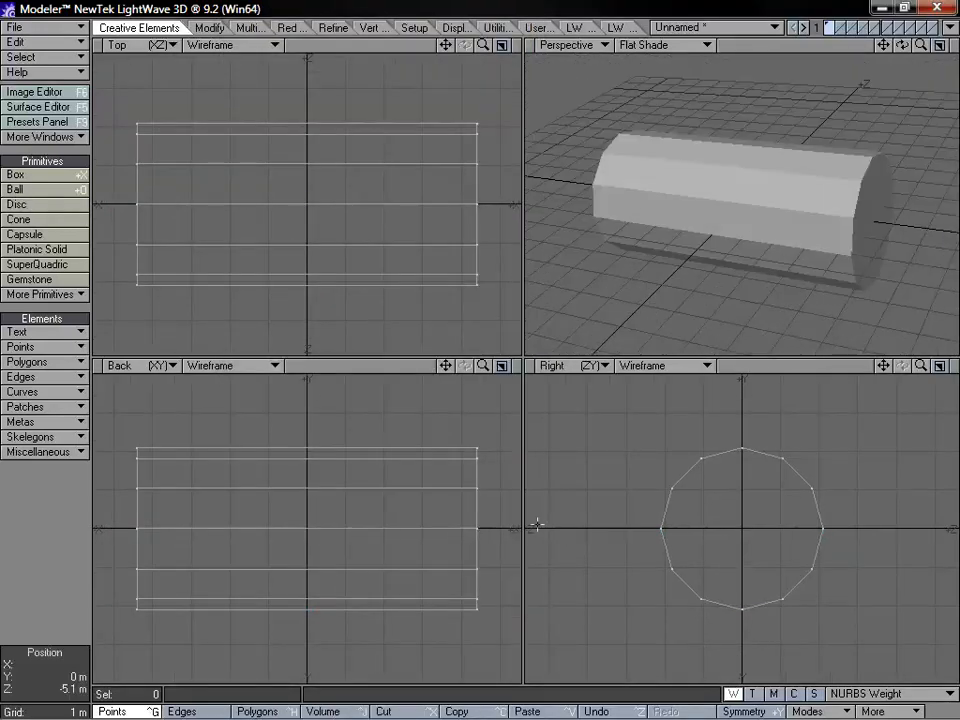
key("ctrl+j")
key("ctrl+h")
mouse_move(450, 396)
right_mouse_down()
mouse_move(343, 643)
mouse_move(373, 469)
right_mouse_up()
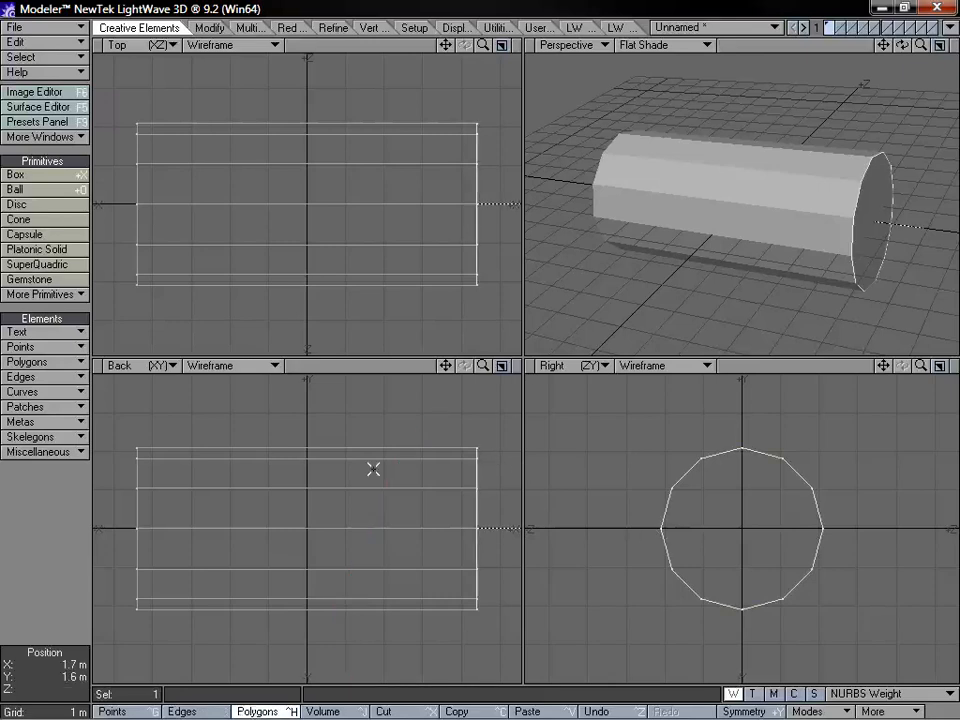
key("Delete")
mouse_move(221, 478)
right_mouse_down()
mouse_move(248, 465)
mouse_move(221, 369)
right_mouse_up()
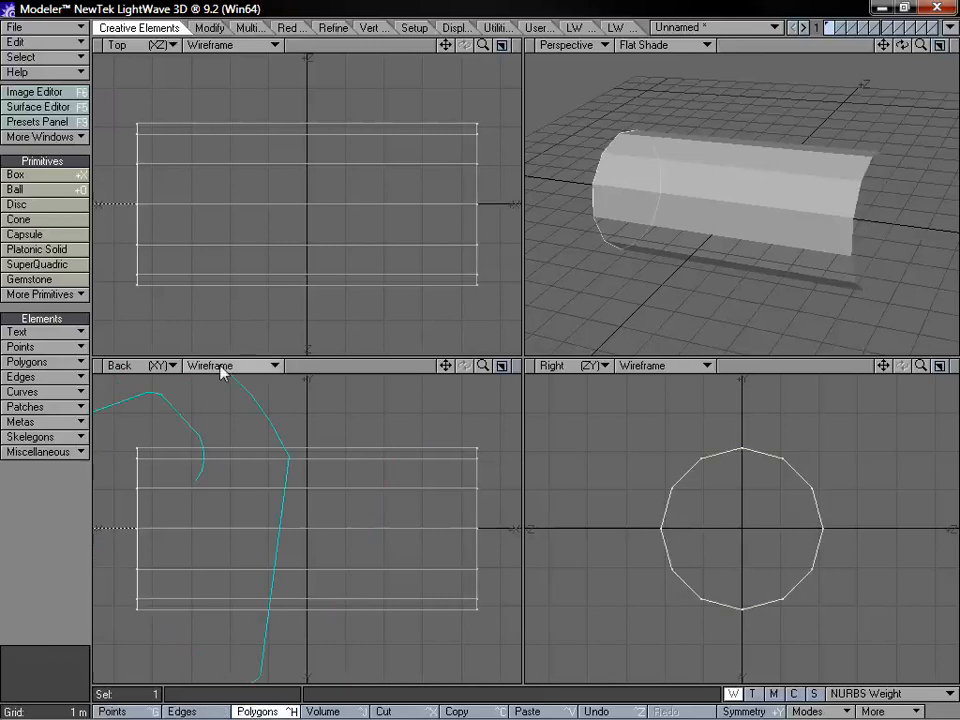
key("Delete")
Drill the tube with a DCircle in the back view, centred on its upper edge at X 0, Y 2.1 m, with a radius of about 1.26 m
left_click_drag(820, 300, 761, 246, "alt")
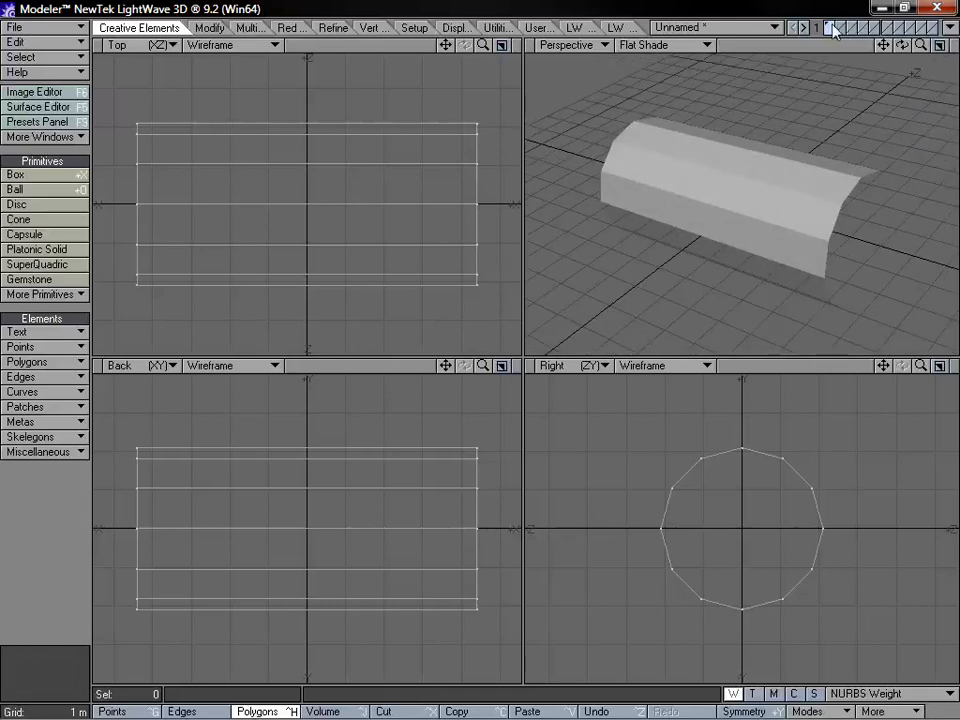
left_click(842, 28)
left_click(831, 32)
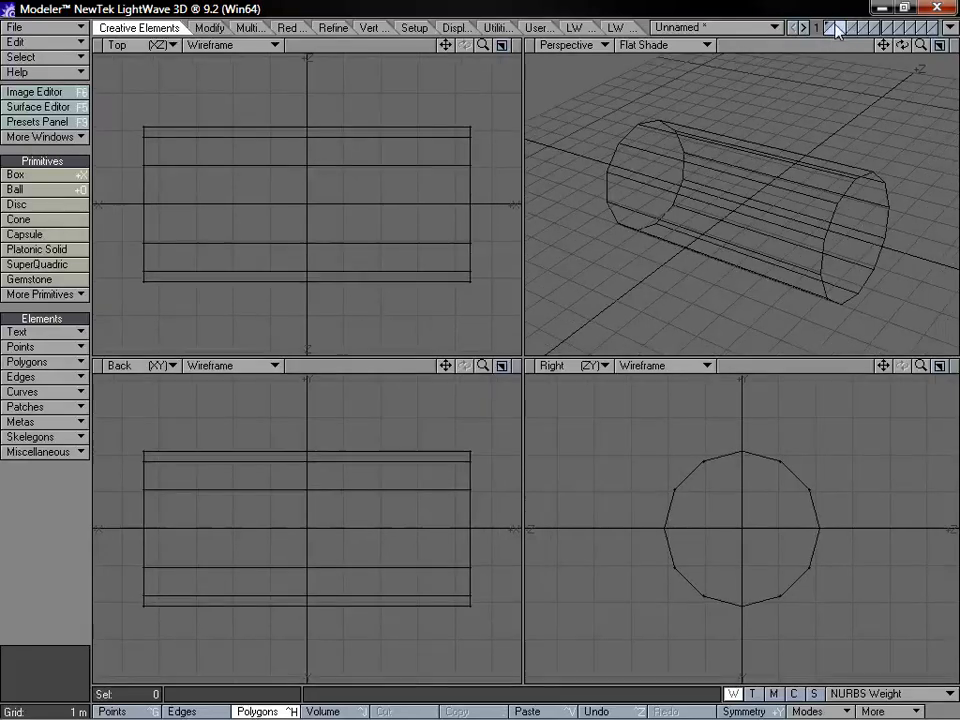
left_click(831, 25)
left_click(616, 28)
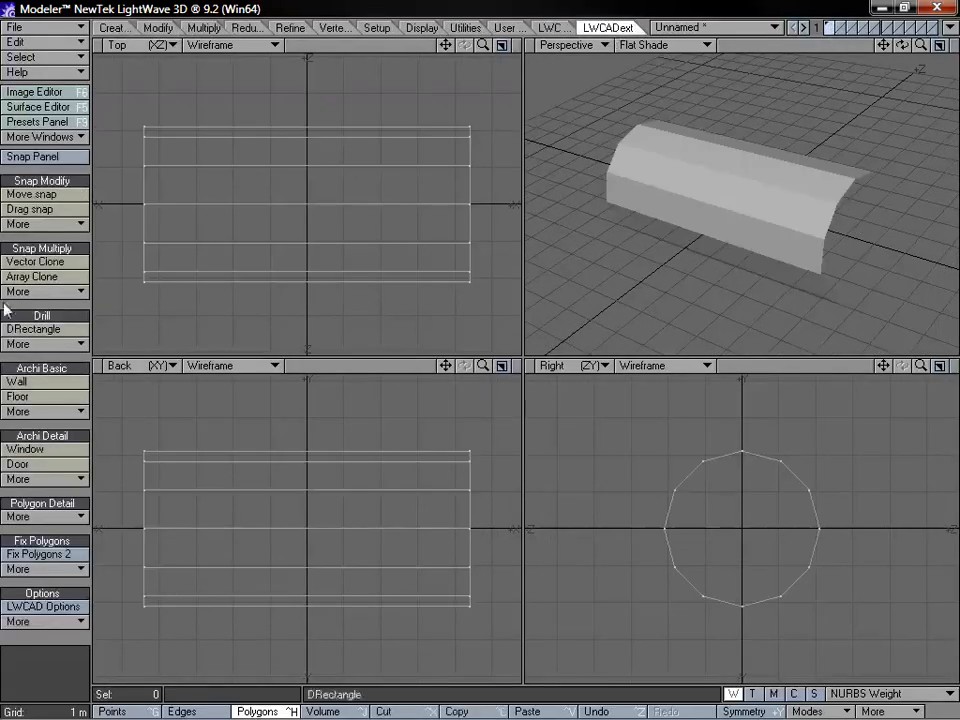
left_click(79, 349)
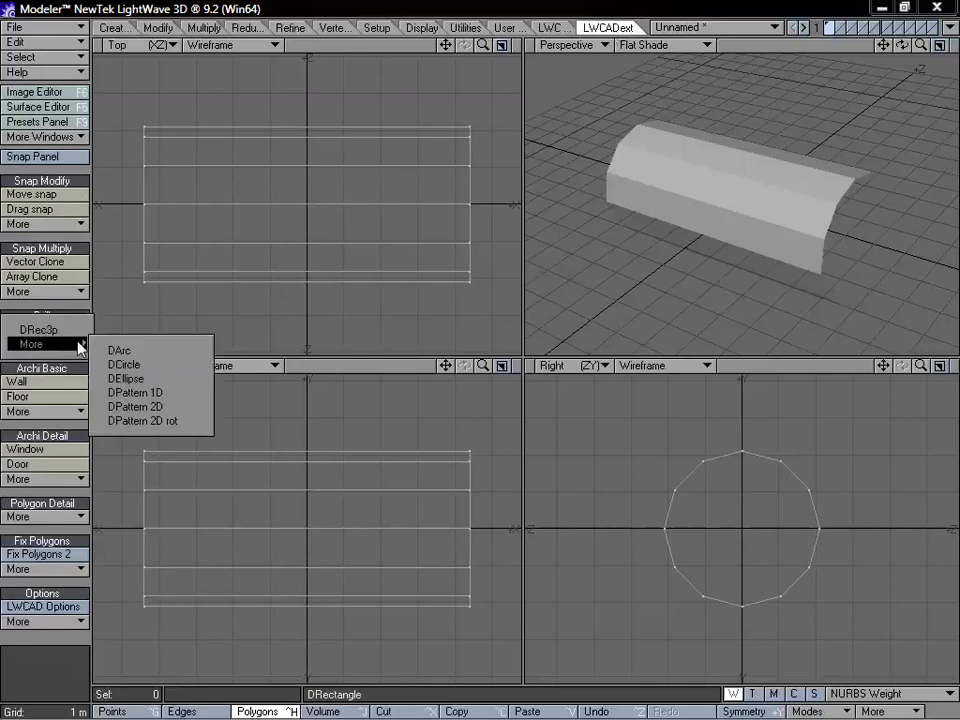
left_click(122, 364)
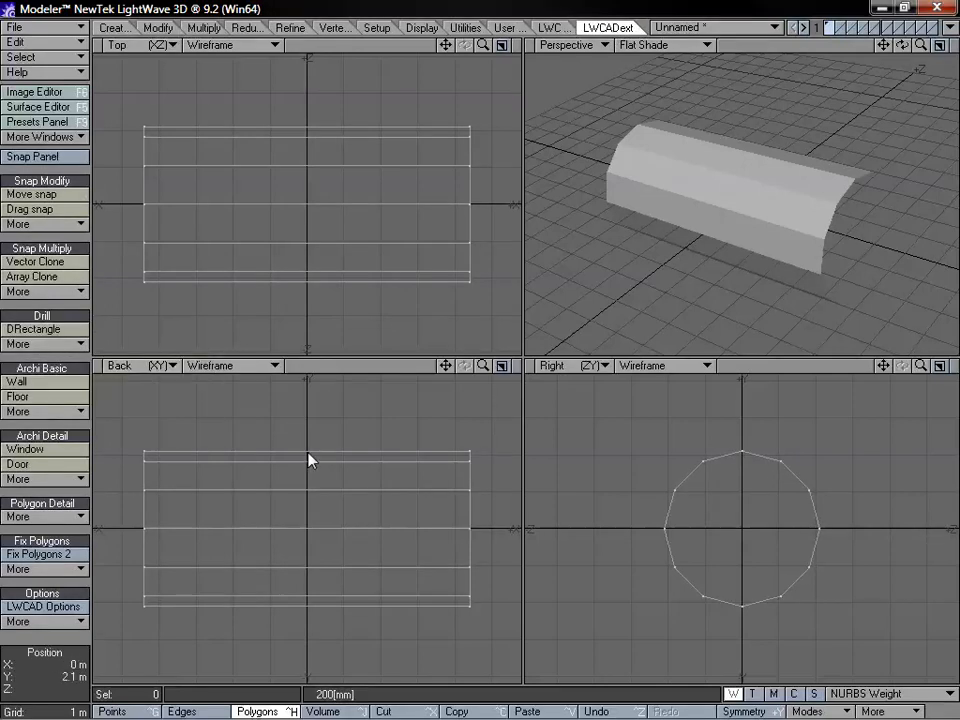
left_click_drag(307, 452, 352, 447)
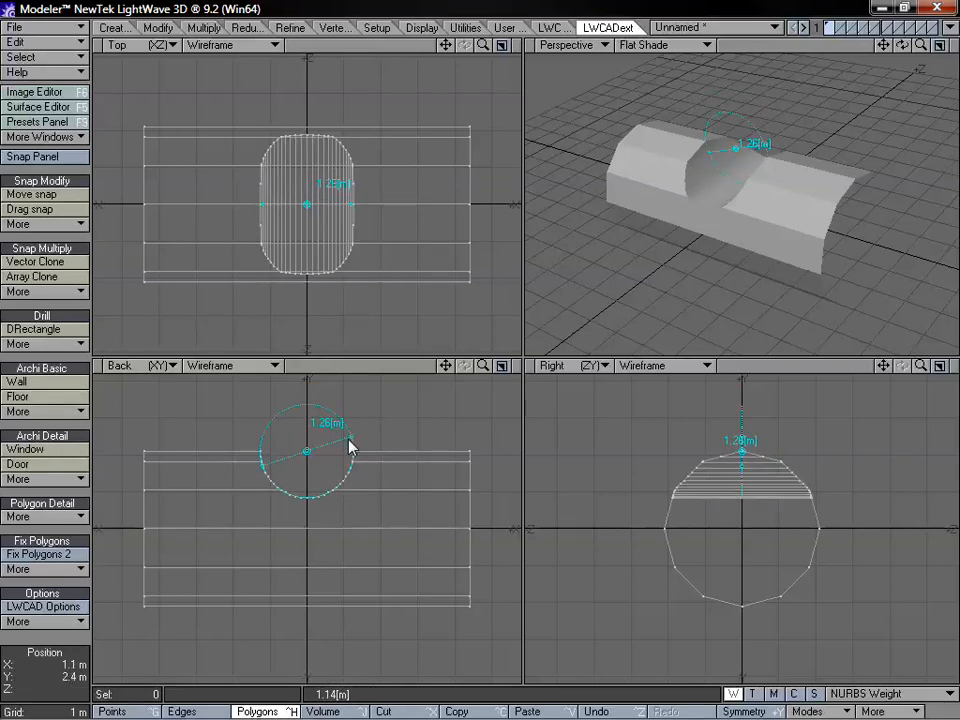
Set the DCircle mode to cut and finish the circular opening through the tube
key("n")
left_click(475, 100)
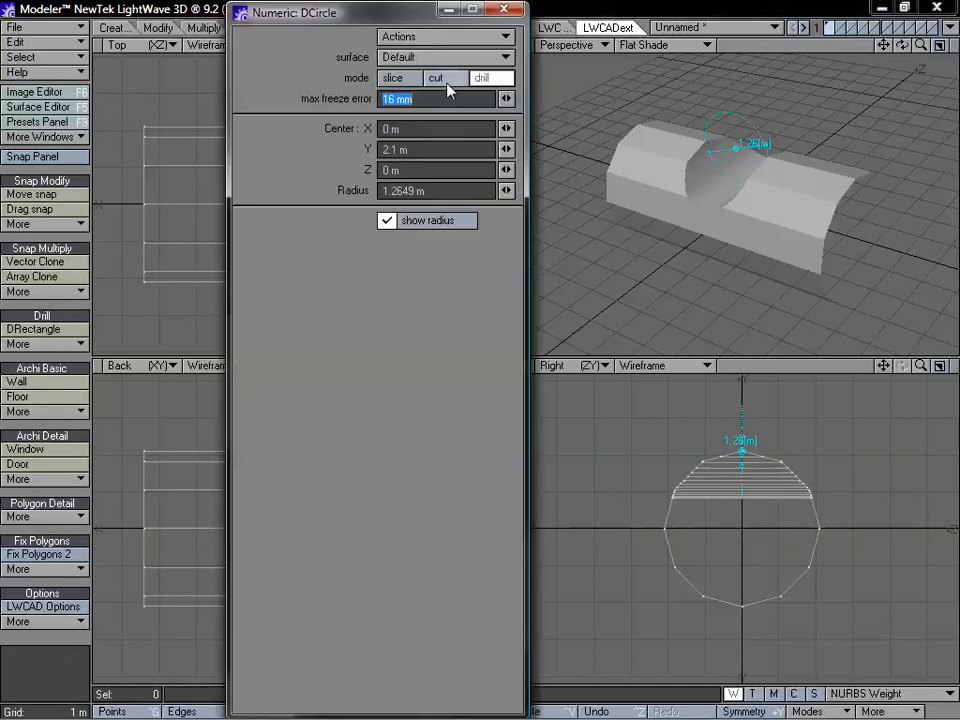
left_click(437, 78)
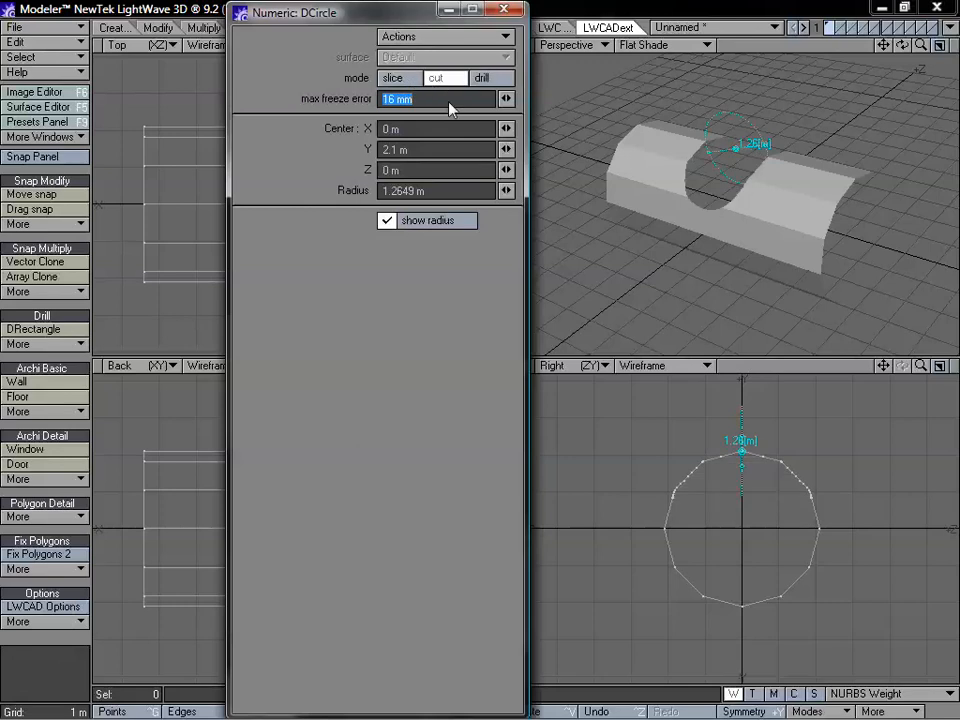
left_click(504, 9)
key("space")
left_click_drag(636, 216, 754, 207, "ctrl+alt")
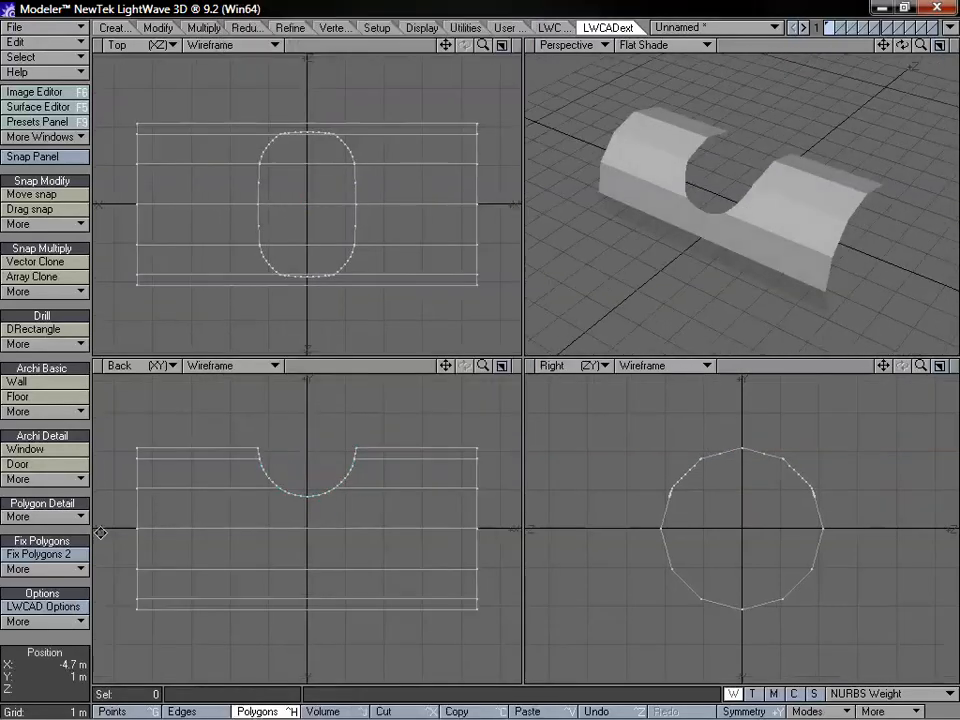
Start Cap Hole Tool 2 and move its cap preview from the tube's open end to the curved circular cut
left_click(60, 568)
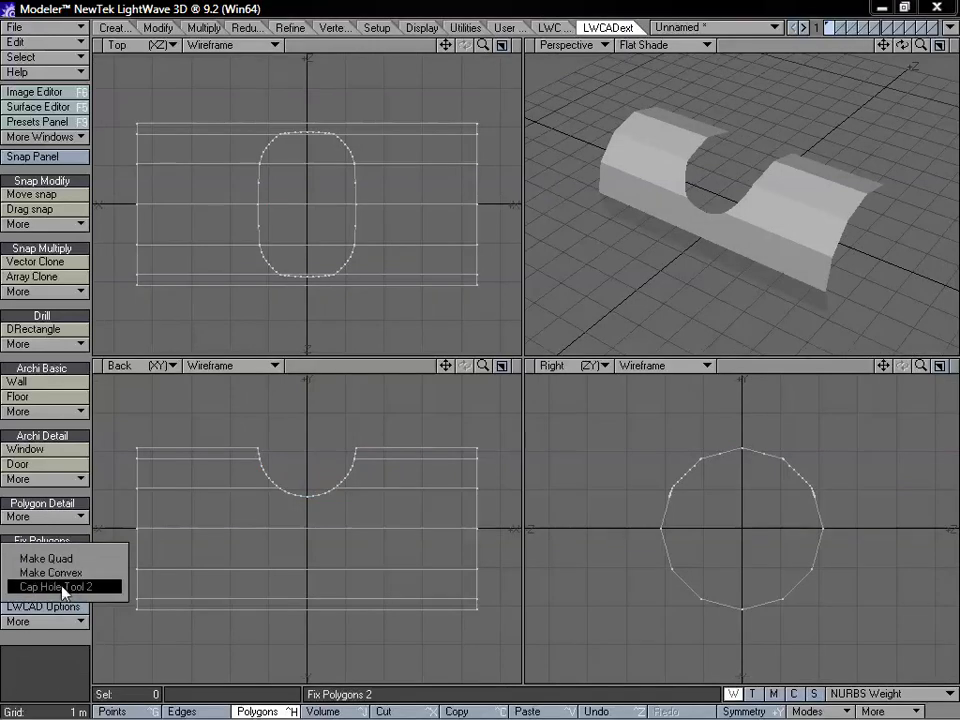
left_click(58, 586)
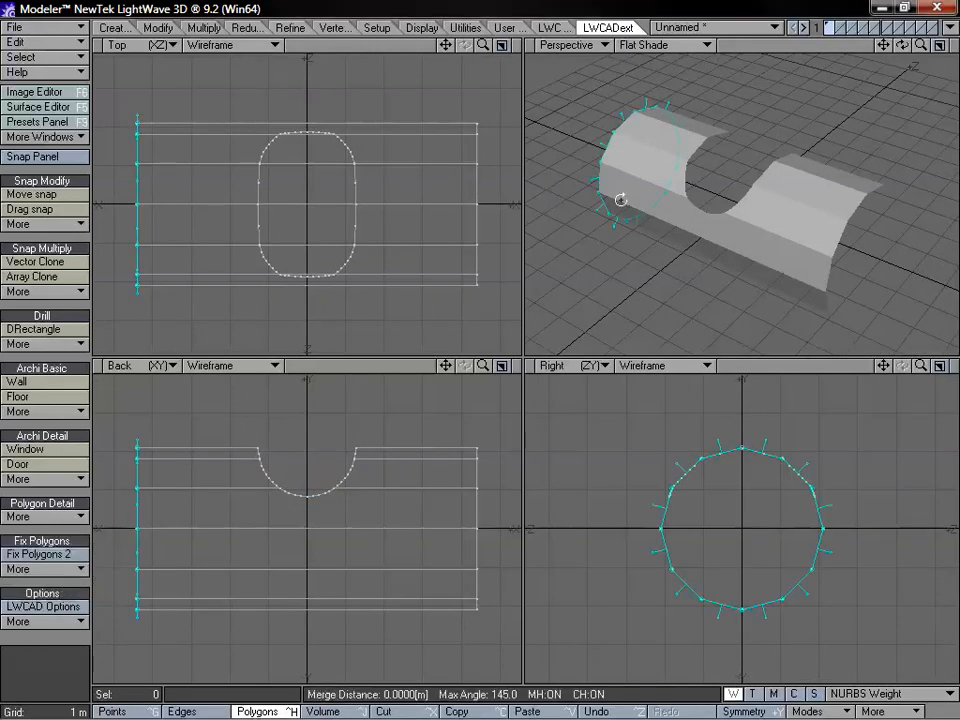
left_click_drag(619, 199, 754, 236, "alt")
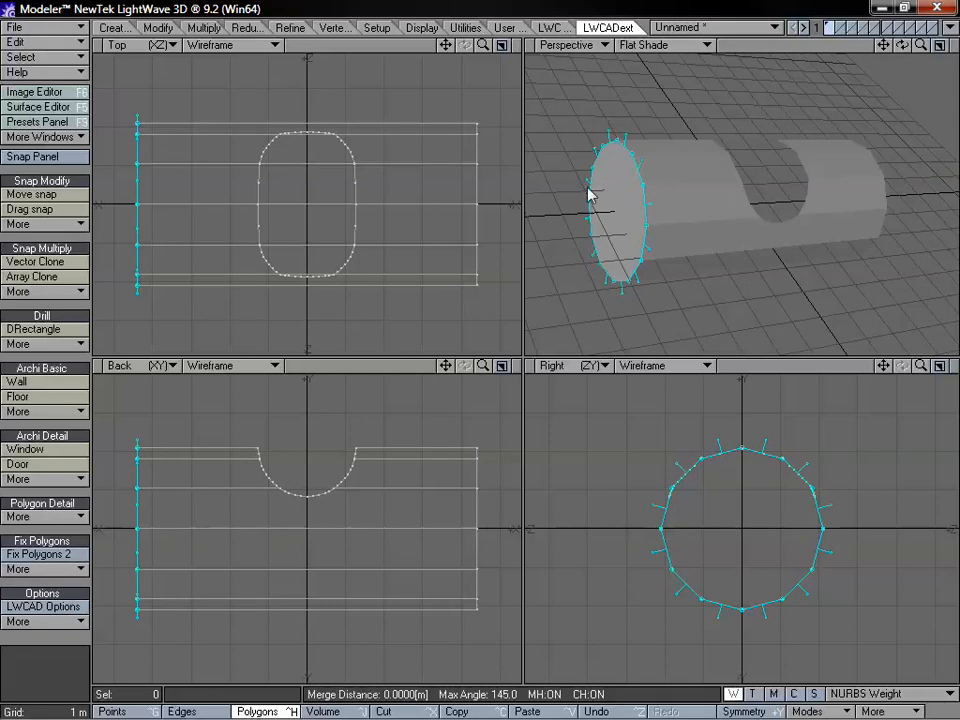
left_click_drag(588, 195, 719, 191, "alt")
left_click(737, 196)
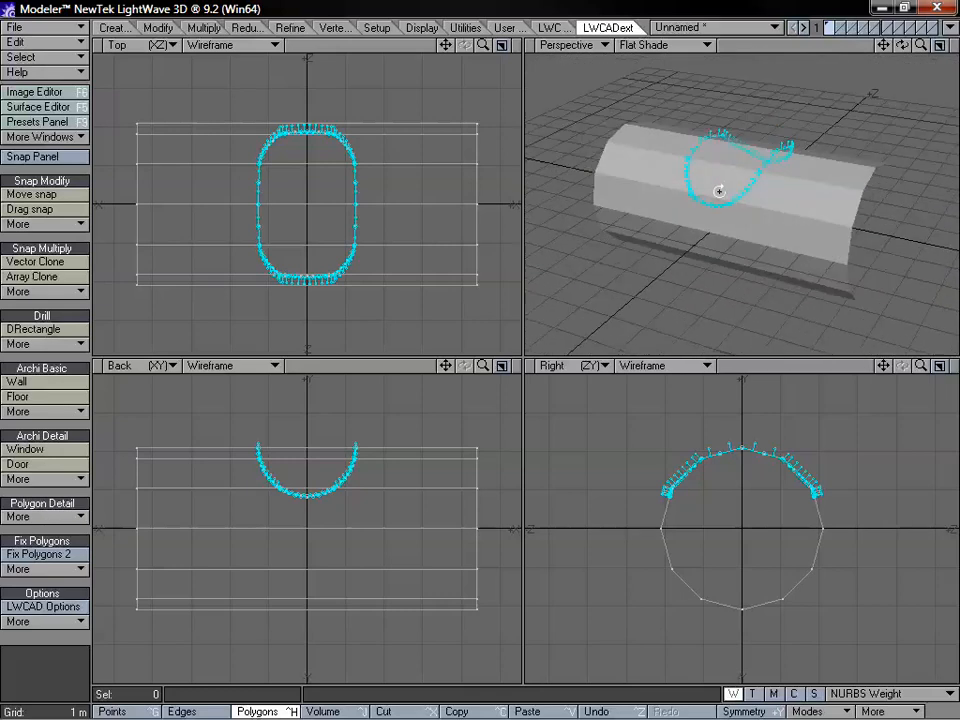
Inspect the cap preview over the curved cut from several angles and return the tool to the tube's open end
left_click_drag(920, 45, 887, 97)
left_click_drag(806, 188, 702, 213, "alt")
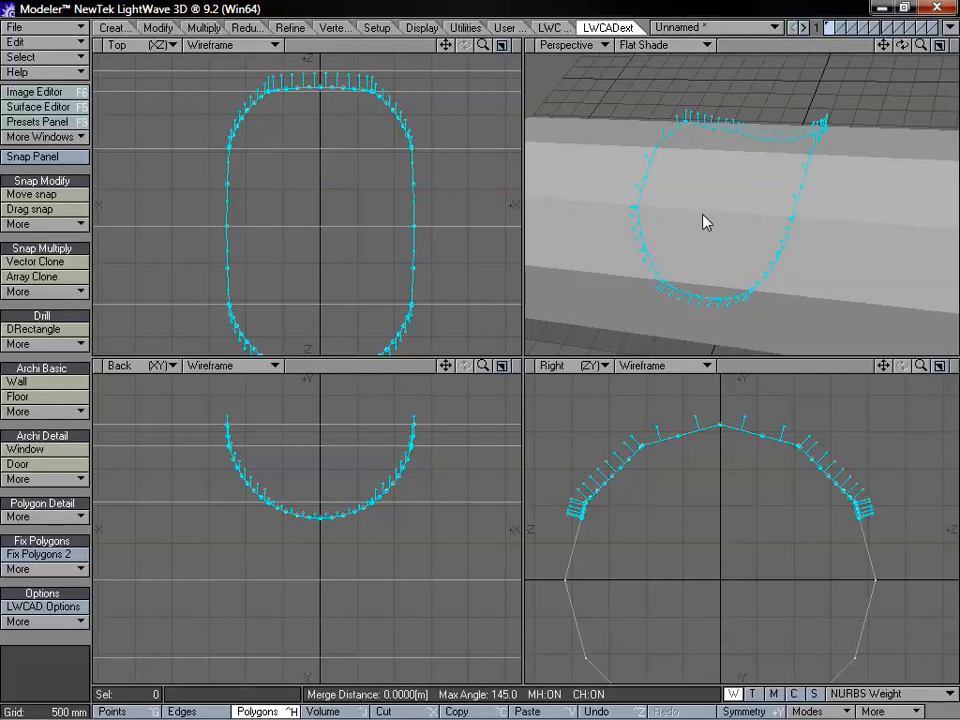
left_click_drag(921, 45, 890, 46)
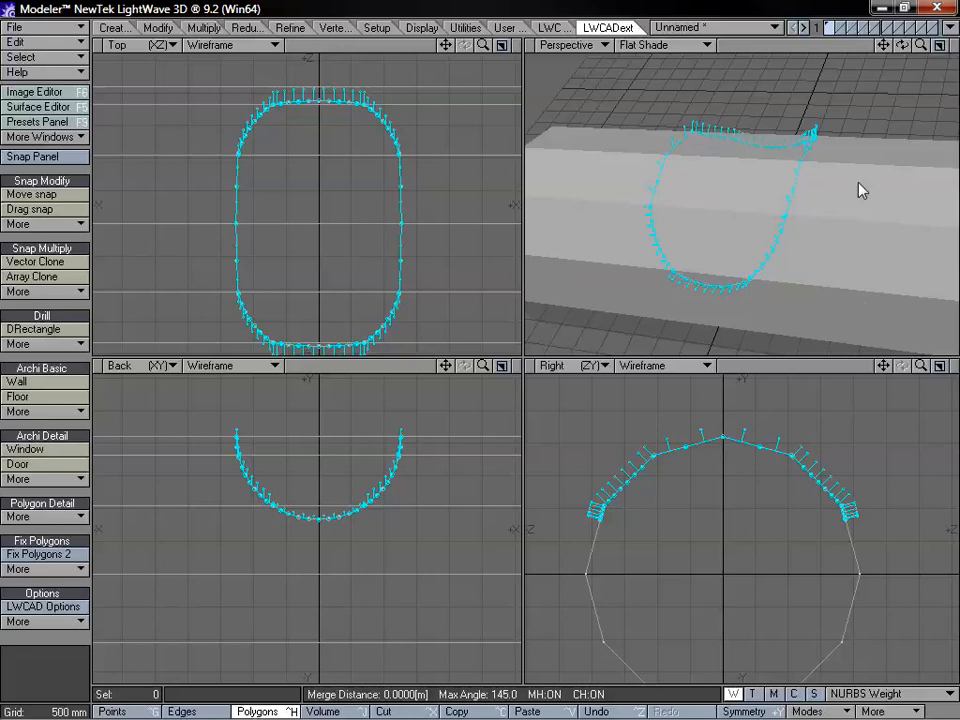
mouse_move(901, 45)
left_mouse_down()
mouse_move(940, 47)
mouse_move(925, 60)
mouse_move(901, 50)
left_mouse_up()
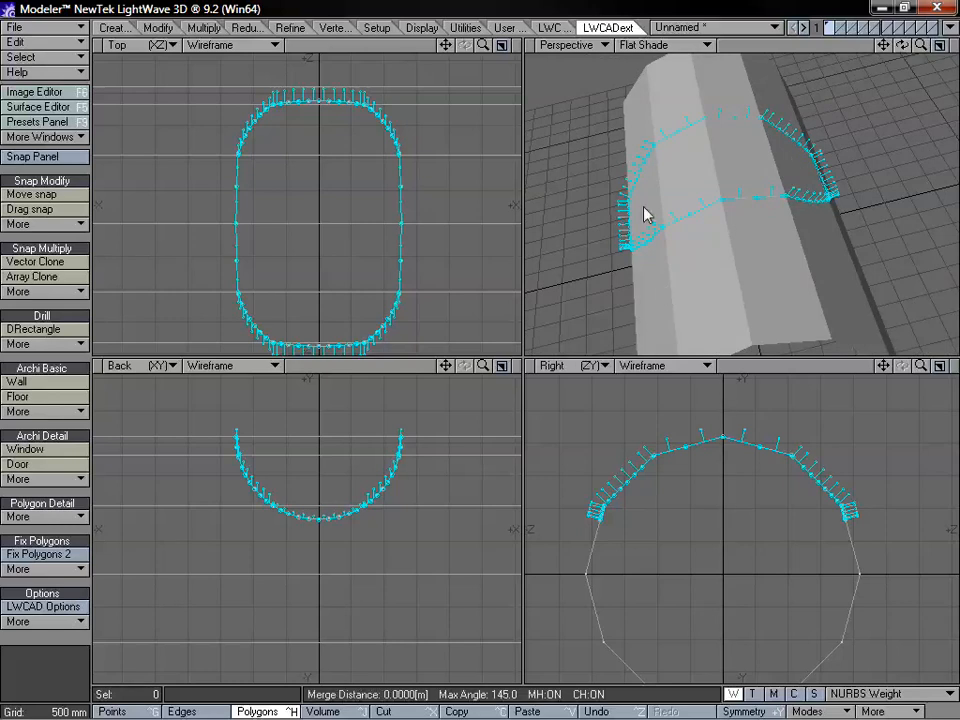
key("a")
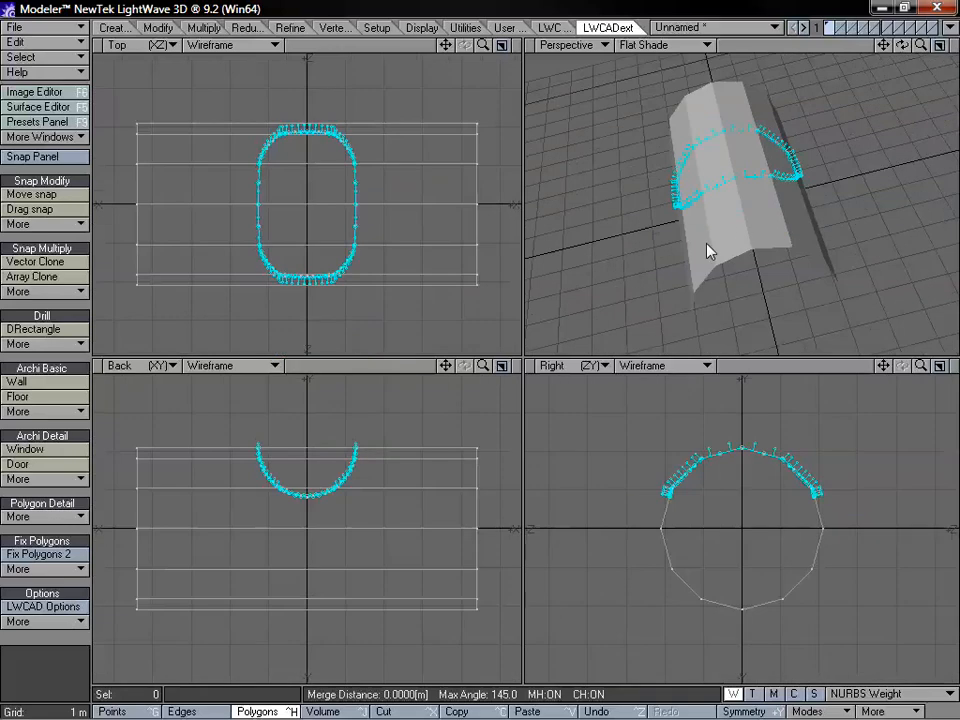
left_click_drag(724, 251, 806, 262, "alt")
key("Up")
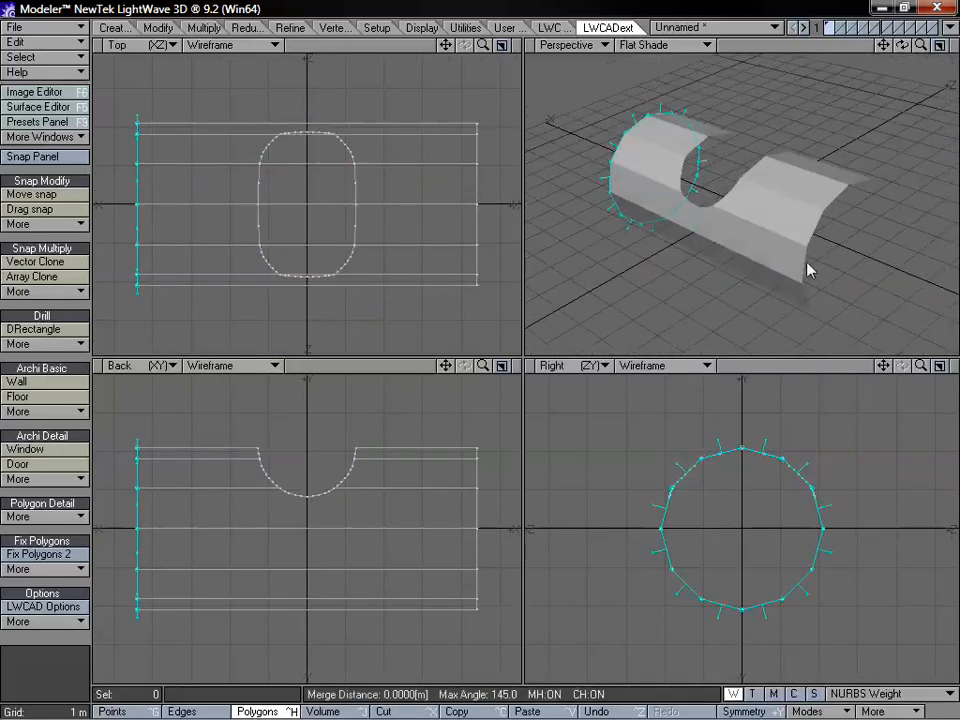
key("Up")
key("Return")
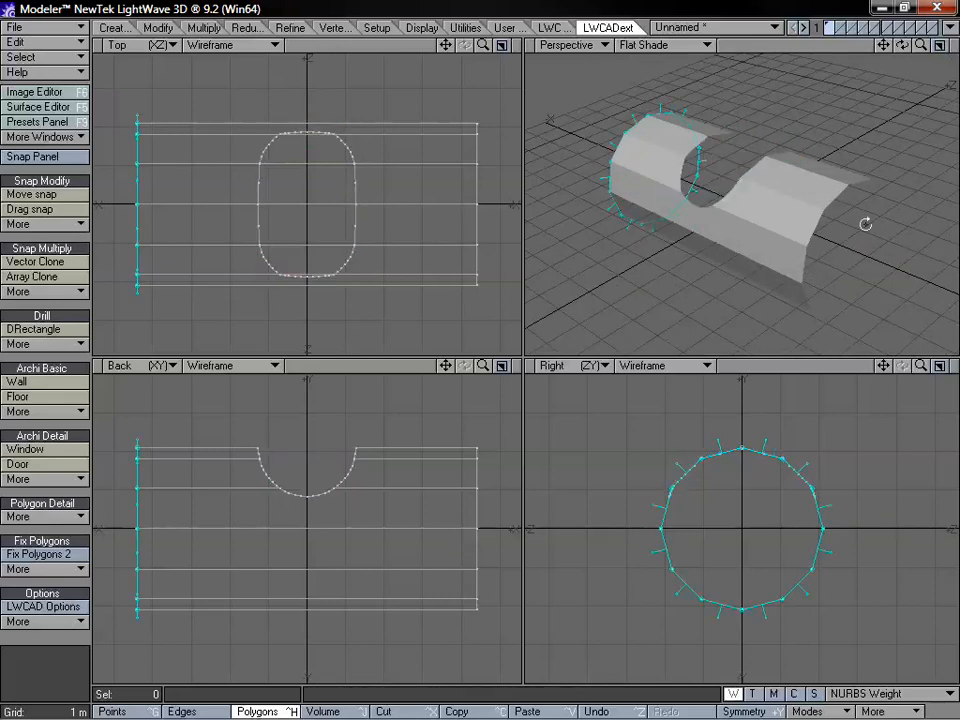
Set the hole merge distance to about 0.0029 m, check the cap preview over the curved cut, and finish the capping tool
left_click_drag(866, 224, 664, 219, "alt")
key("Up")
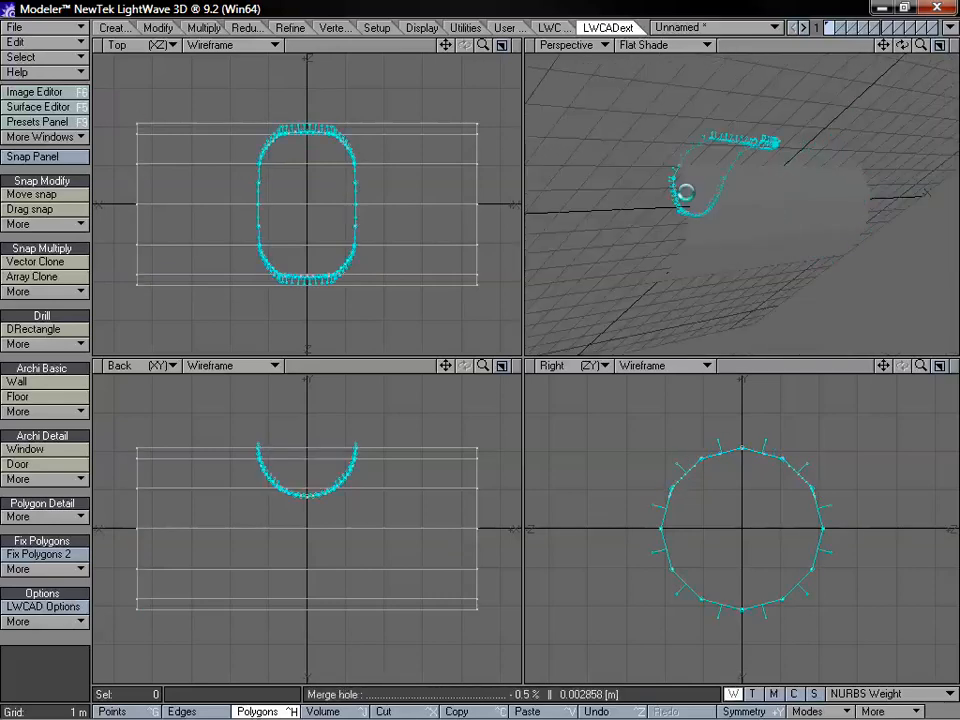
key("Up")
key("Up")
left_click_drag(720, 199, 632, 186, "alt")
key("Up")
key("Up")
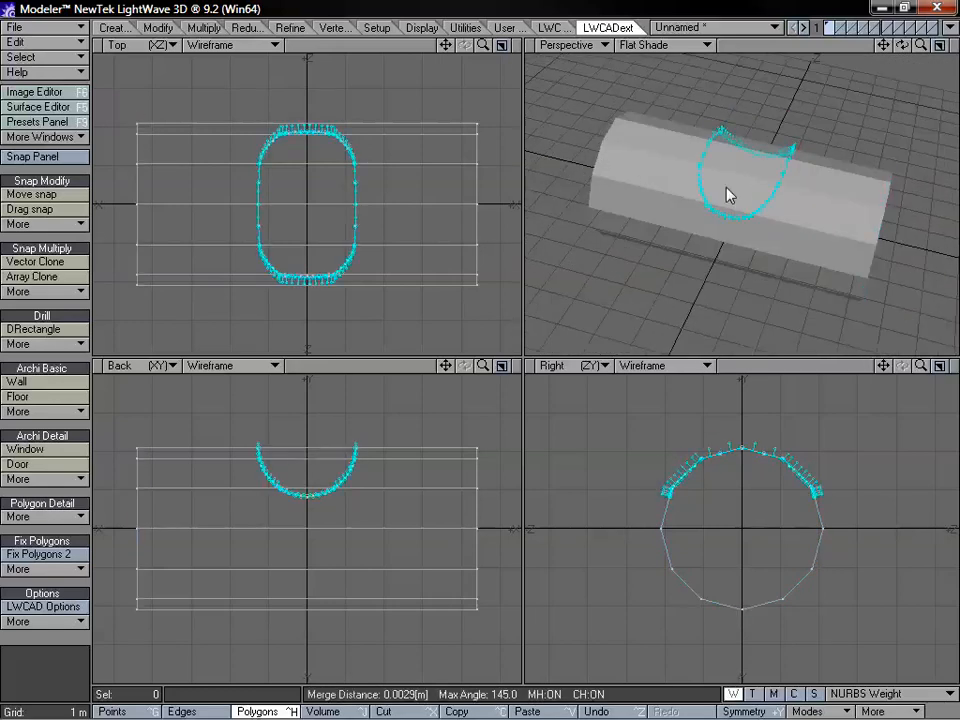
left_click_drag(729, 195, 748, 221, "alt")
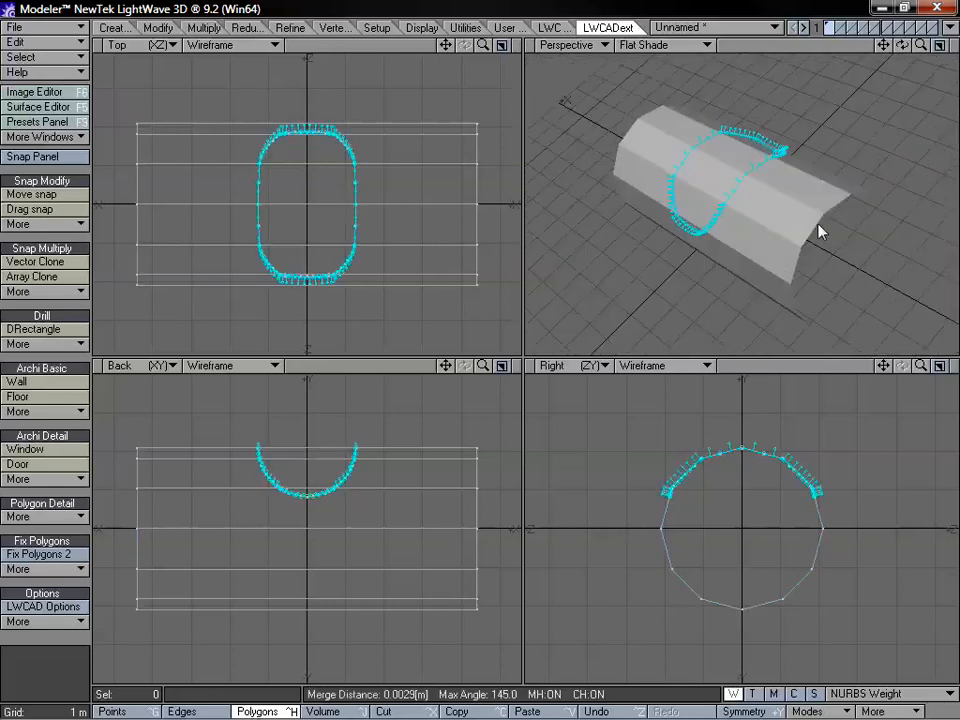
key("Delete")
key("Return")
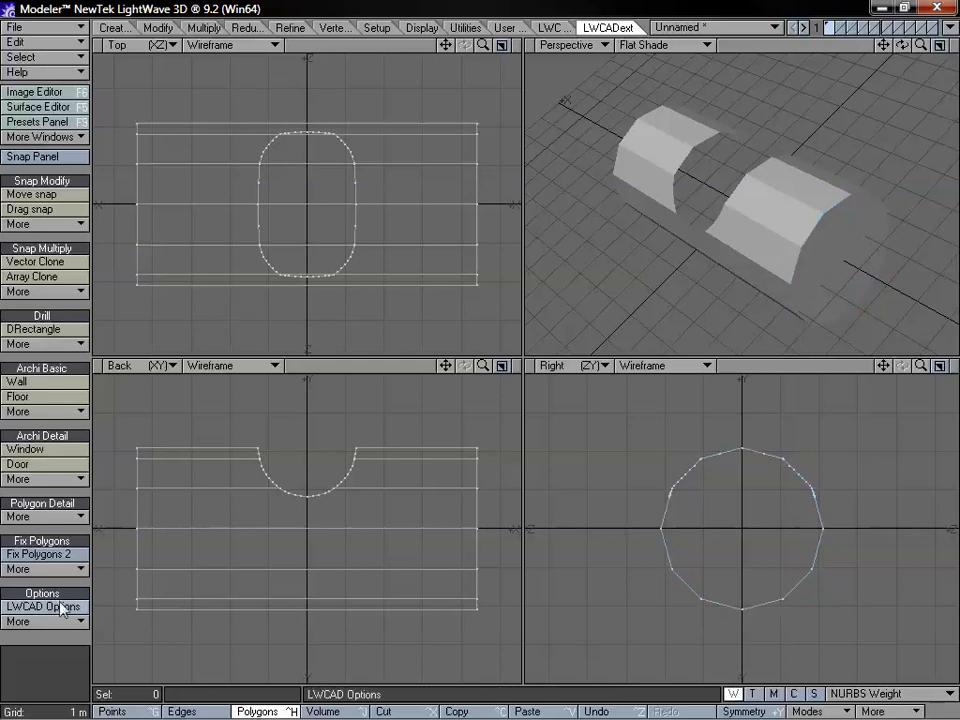
Run Cap Hole Tool 2 again and cap the curved circular cut in the tube
left_click(71, 571)
left_click(86, 573)
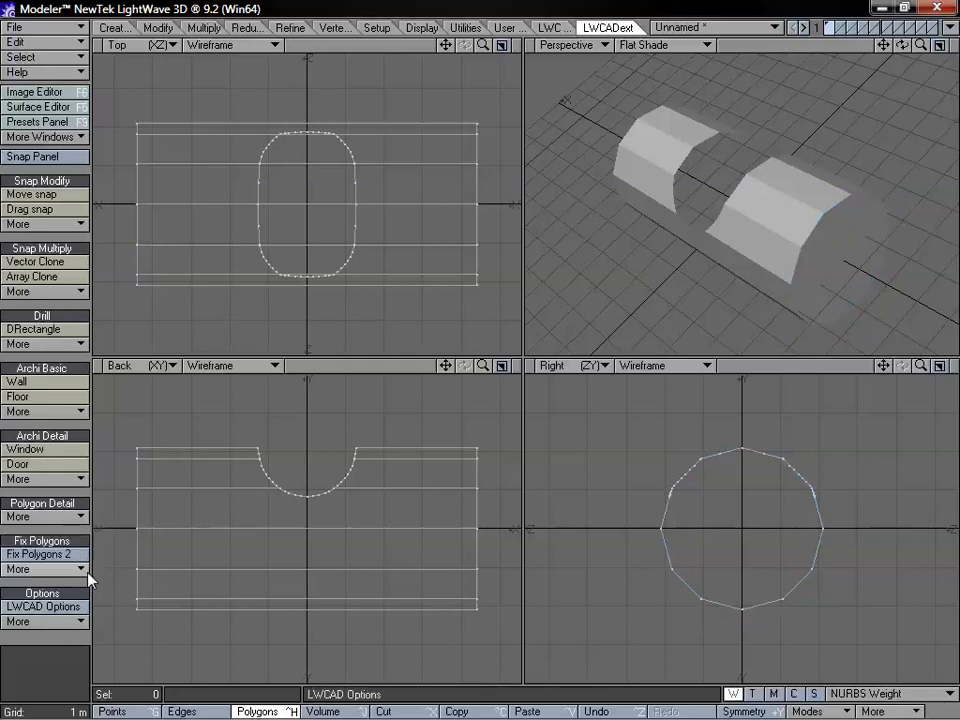
left_click_drag(756, 197, 716, 212, "alt")
key("Return")
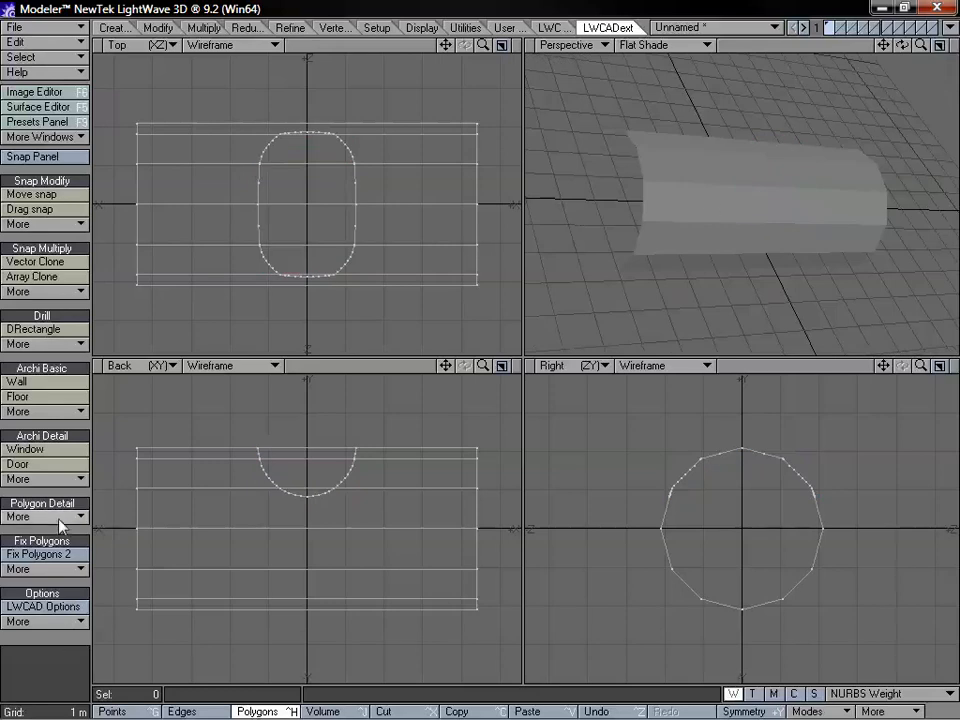
Close the open positive-X end of the tube with Cap Hole Tool 2
left_click(65, 578)
left_click(88, 573)
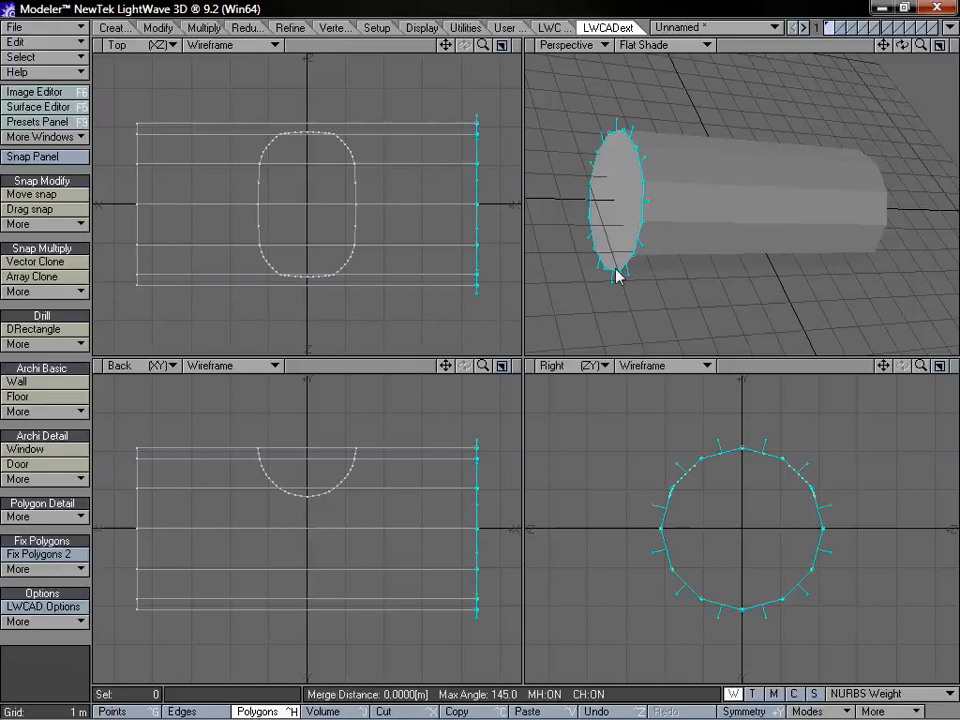
left_click_drag(617, 278, 776, 233, "alt")
key("space")
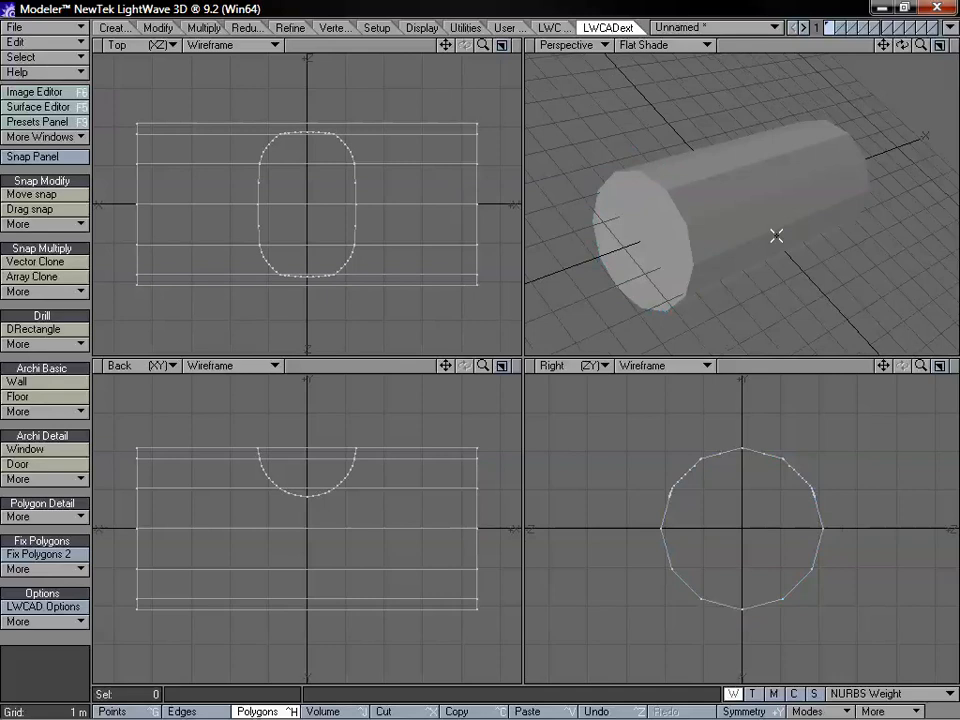
Switch to point selection mode and view the capped tube from its opposite end
key("space")
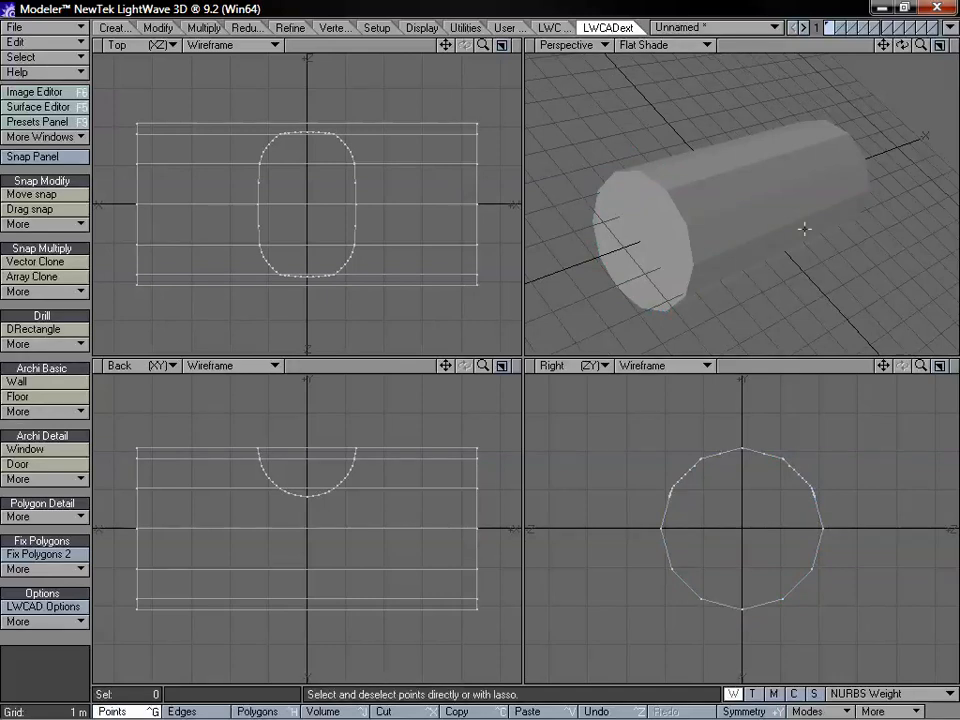
key("space")
key("space")
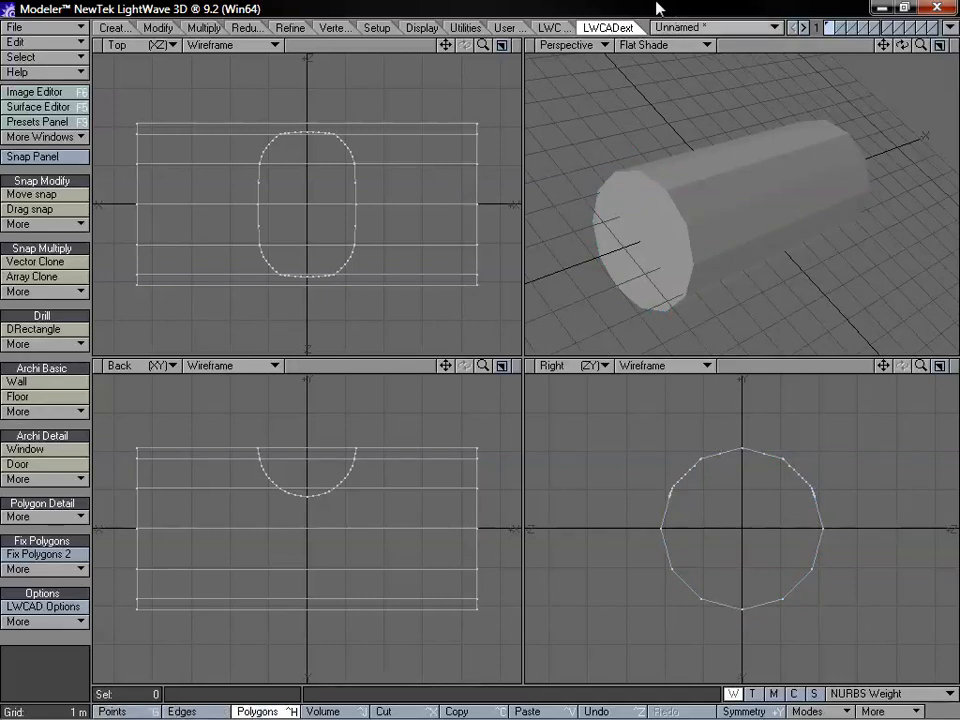
key("space")
left_click_drag(744, 195, 702, 266, "alt")
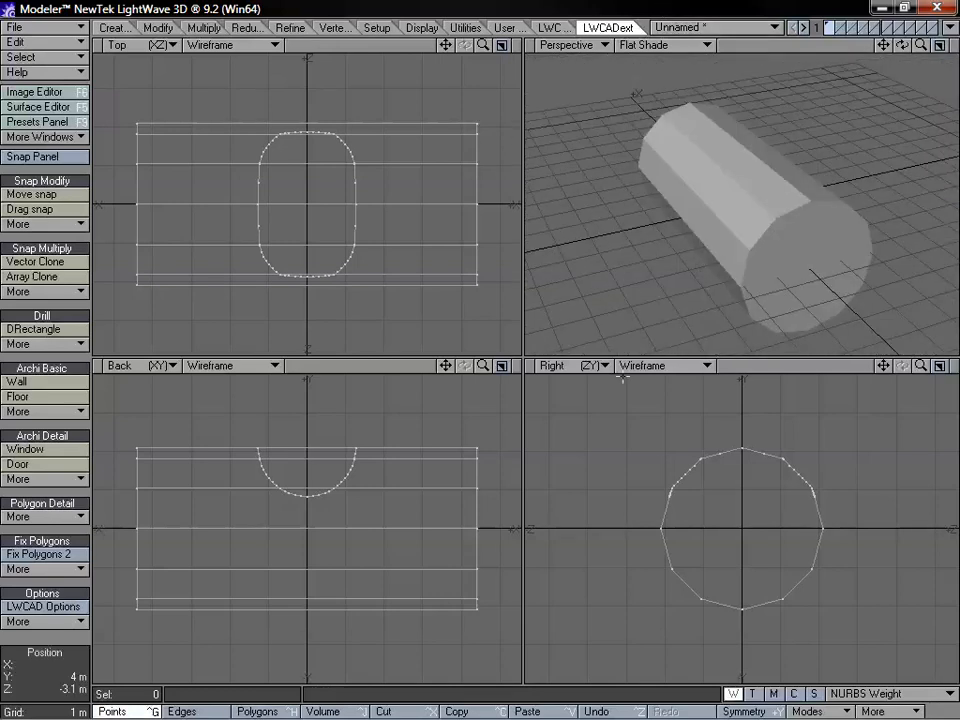
Open Fix Polygons 2 and compare the options enabled by the FULL and LITE presets
left_click(40, 556)
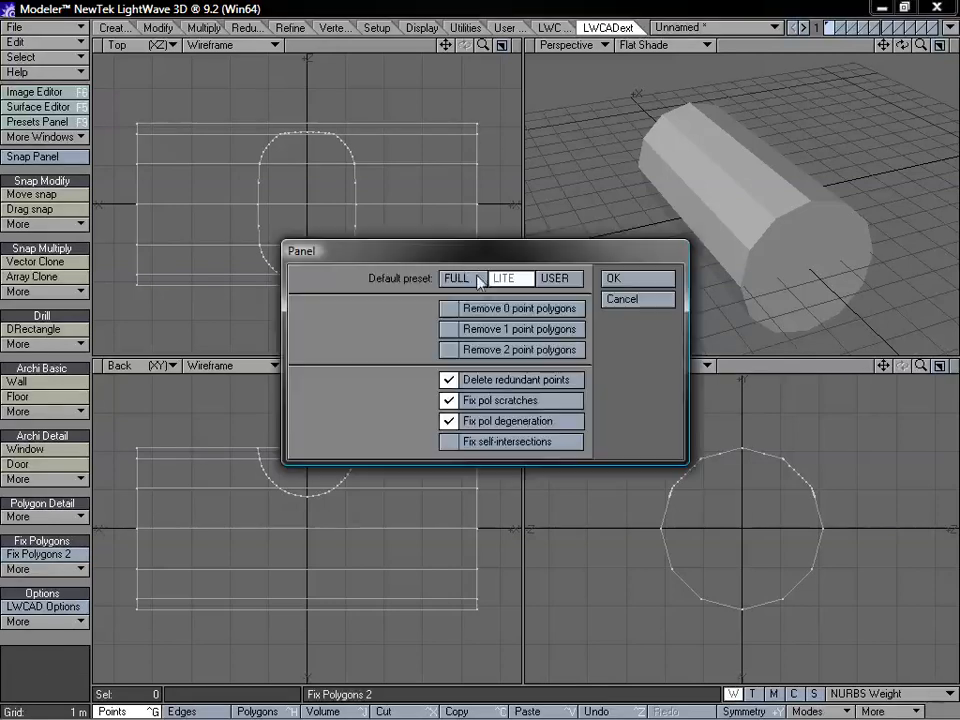
left_click_drag(458, 260, 434, 258)
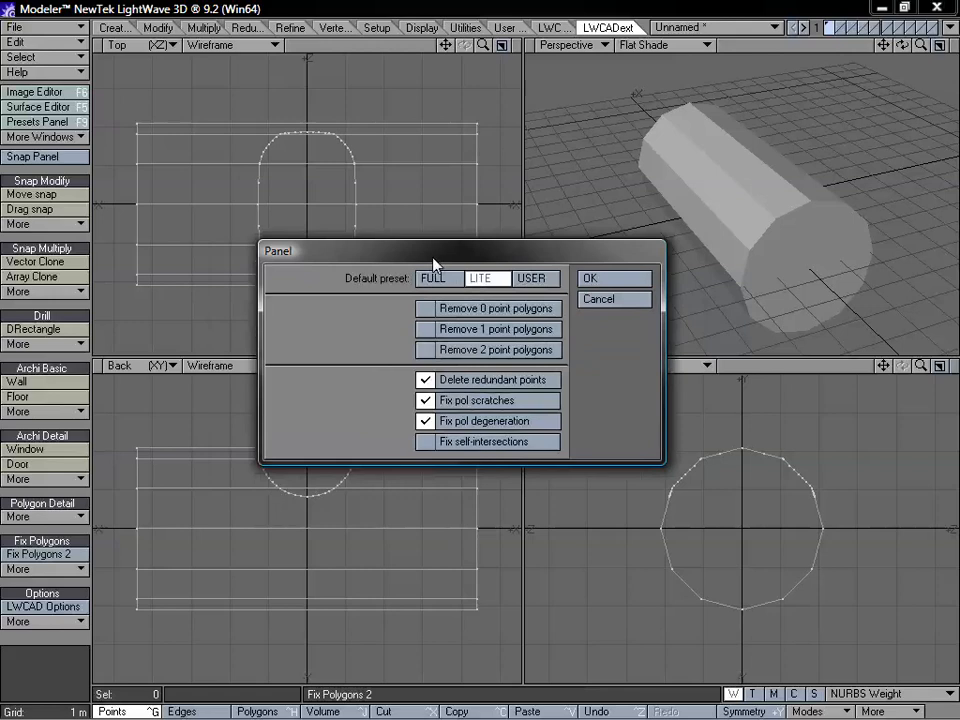
left_click(452, 279)
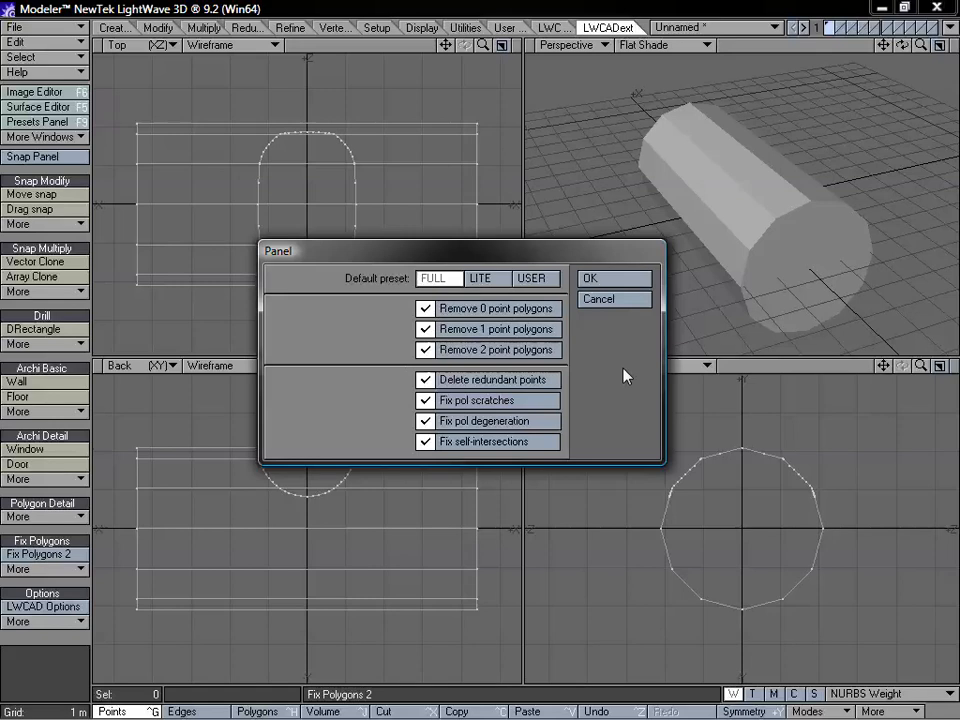
left_click_drag(540, 253, 538, 222)
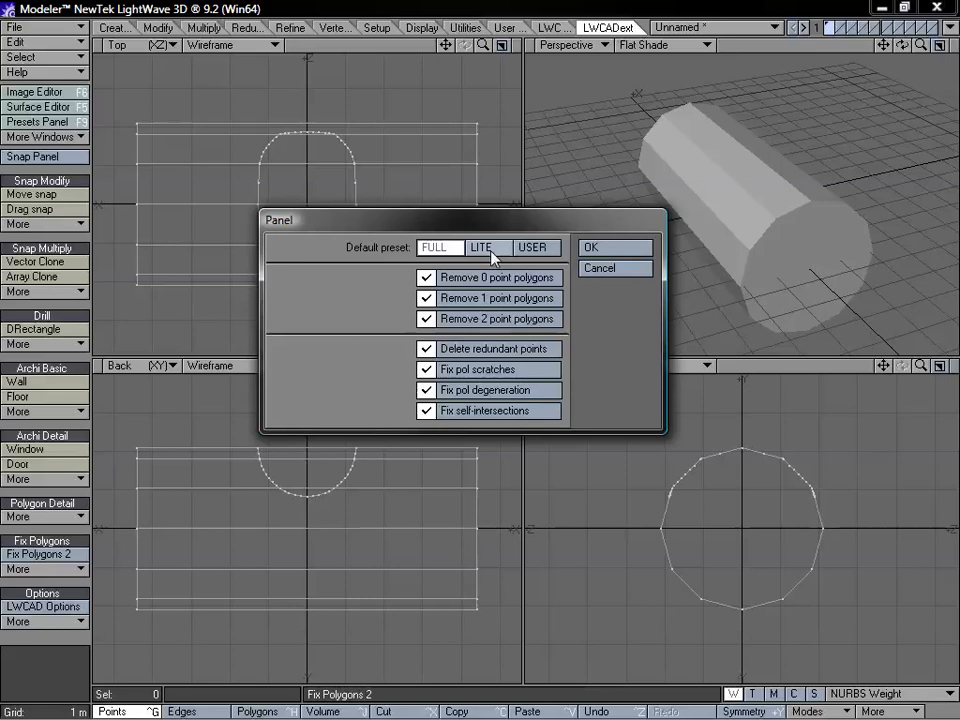
left_click_drag(456, 228, 477, 225)
left_click(520, 247)
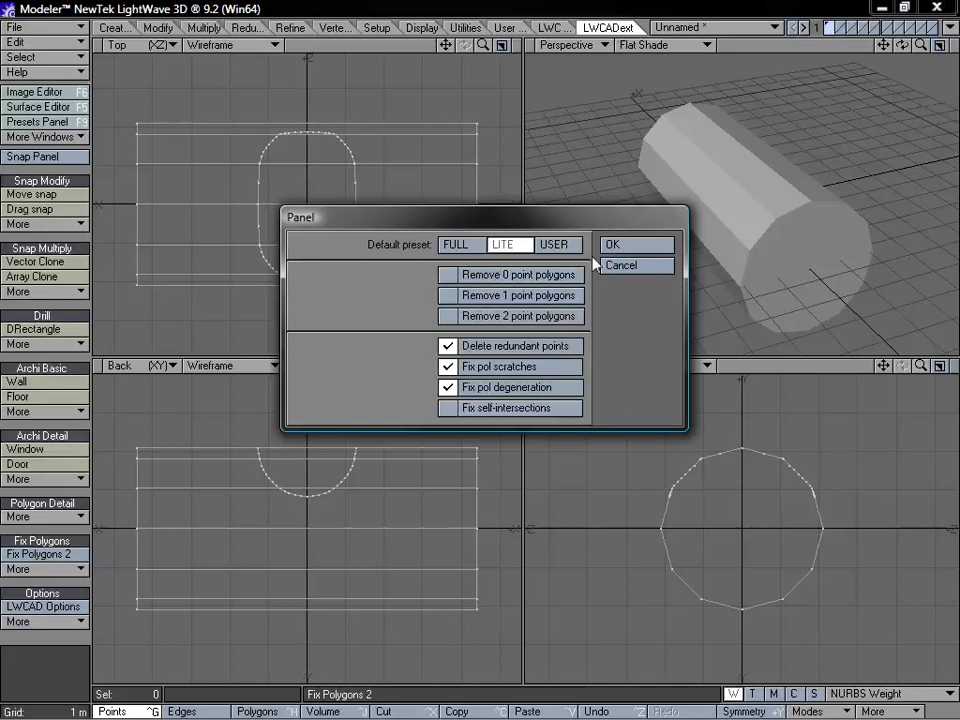
Choose the USER preset and try switching the removal of 0, 1 and 2 point polygons on and off
left_click(560, 245)
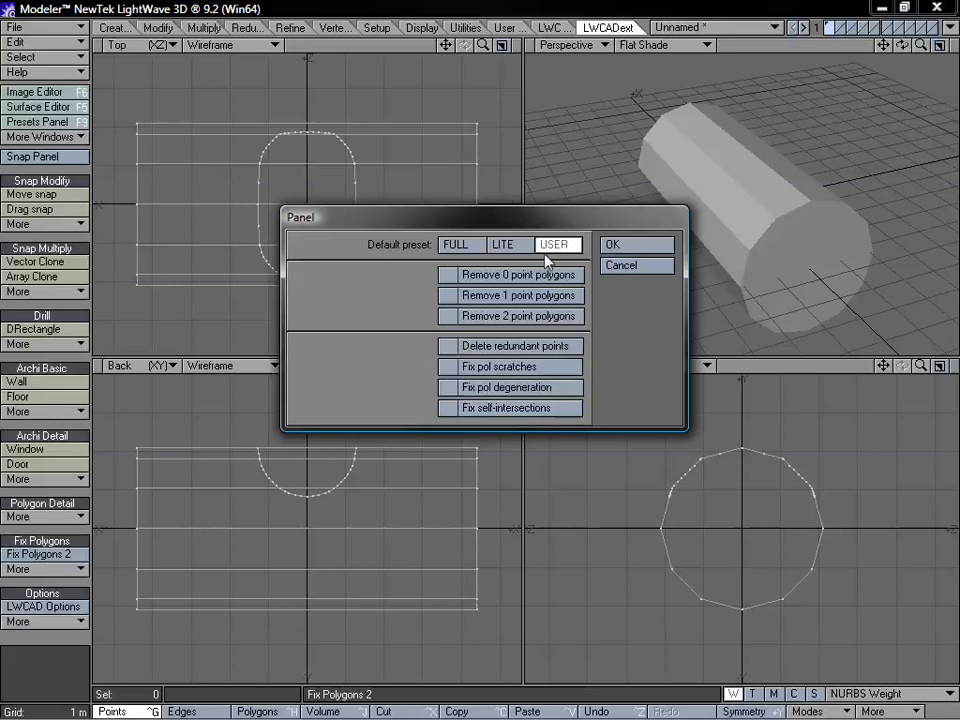
left_click(507, 275)
left_click(496, 296)
left_click(496, 317)
left_click(501, 297)
left_click(509, 279)
left_click(505, 314)
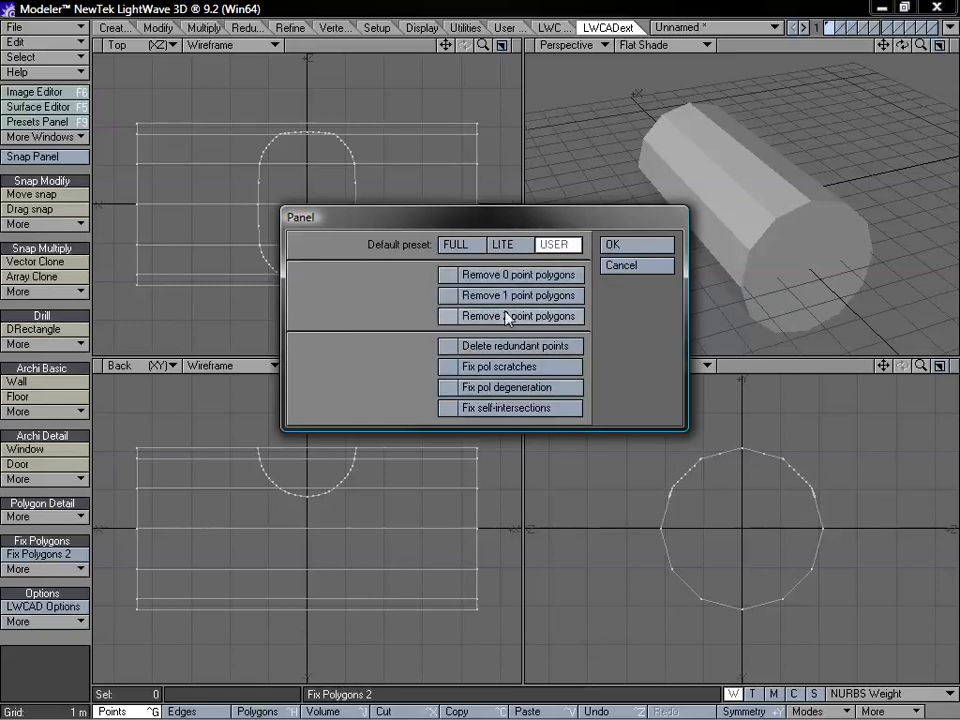
Try the LITE, FULL and USER presets again with 0 and 2 point polygon removal toggled, and close Fix Polygons 2 without applying it
left_click(517, 246)
left_click(474, 246)
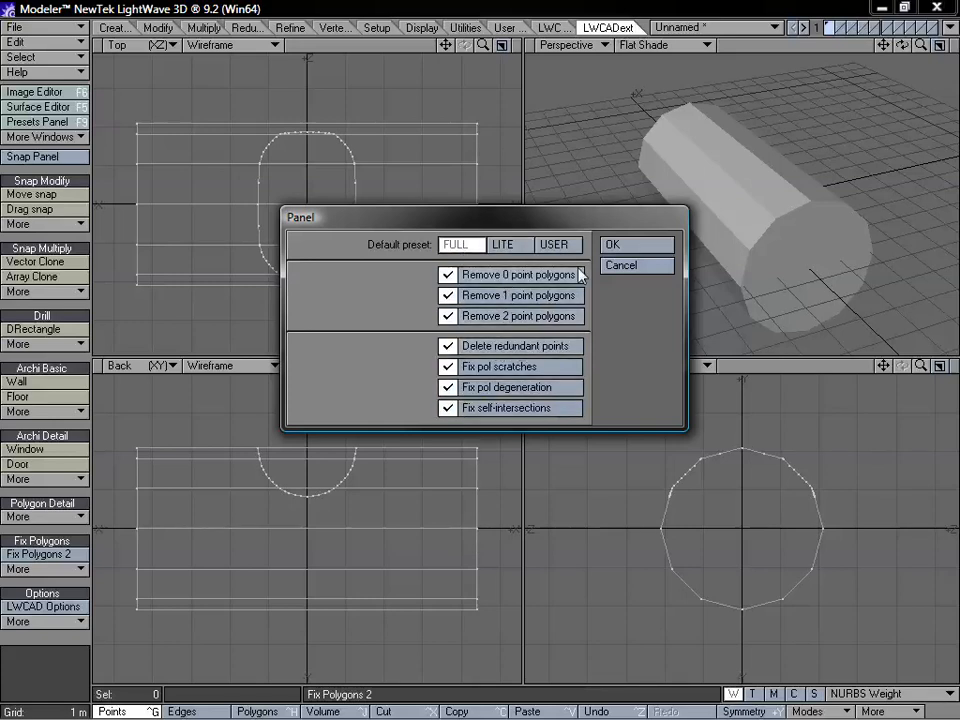
left_click(553, 244)
left_click(448, 274)
left_click(470, 316)
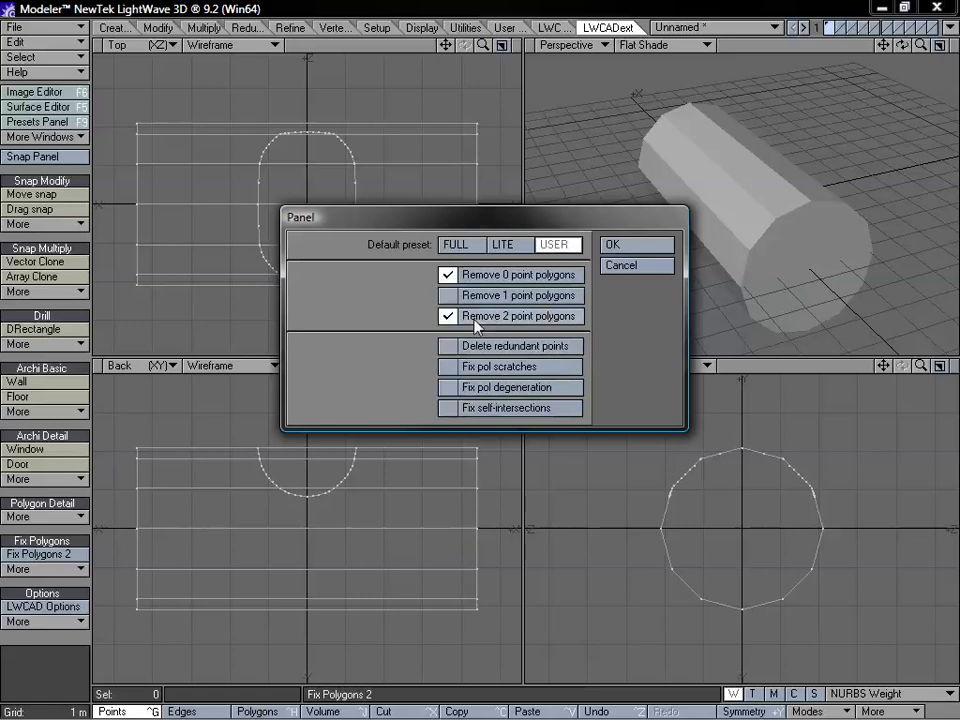
left_click(476, 318)
left_click(478, 276)
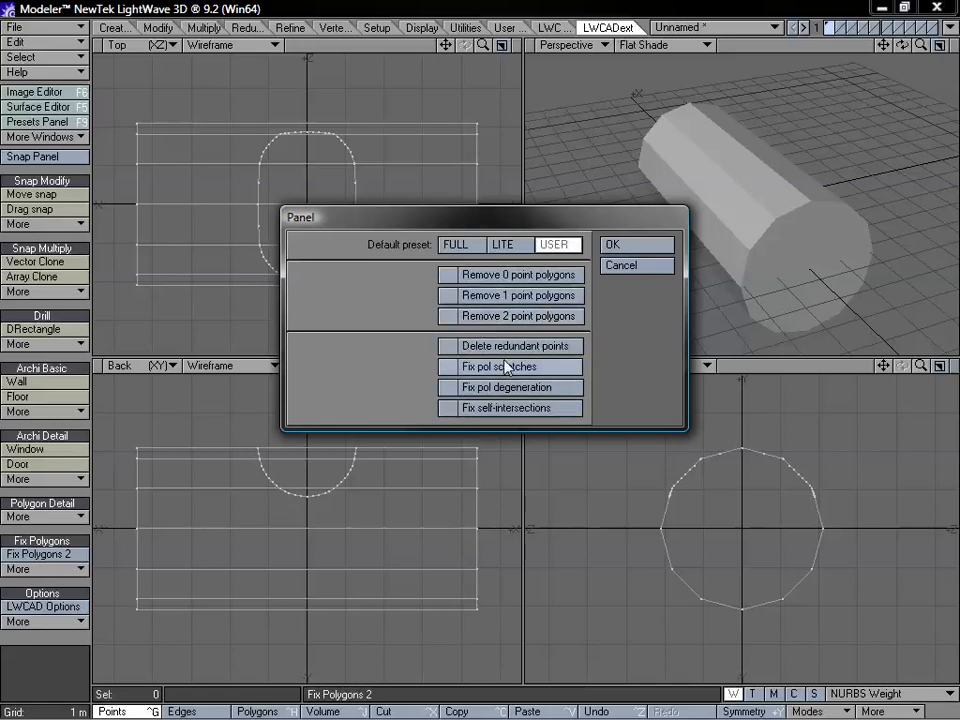
left_click(636, 264)
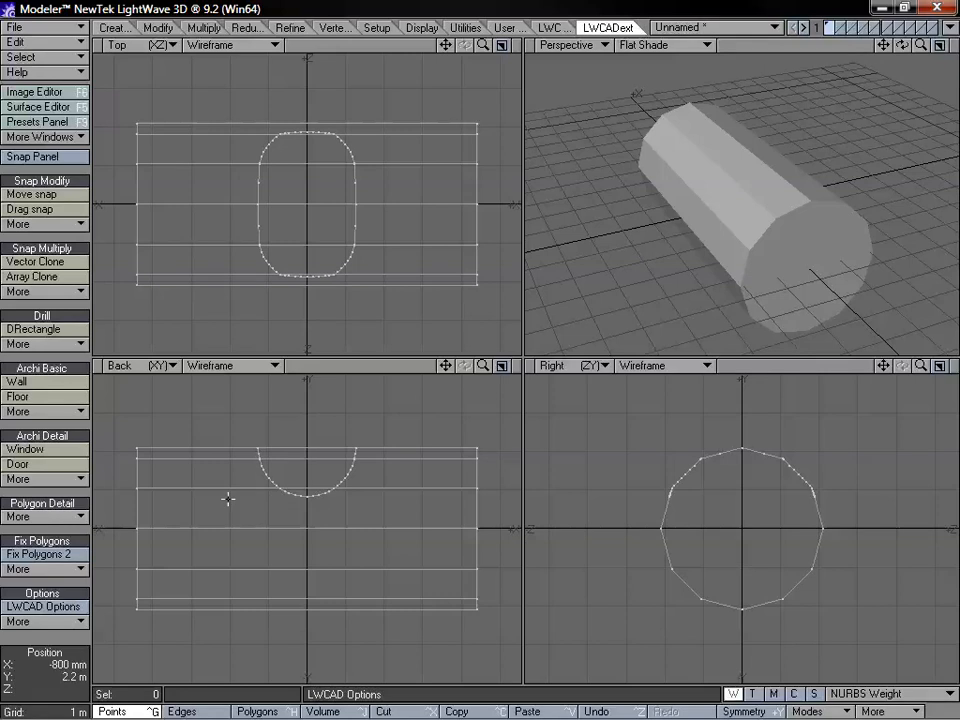
left_click(45, 621)
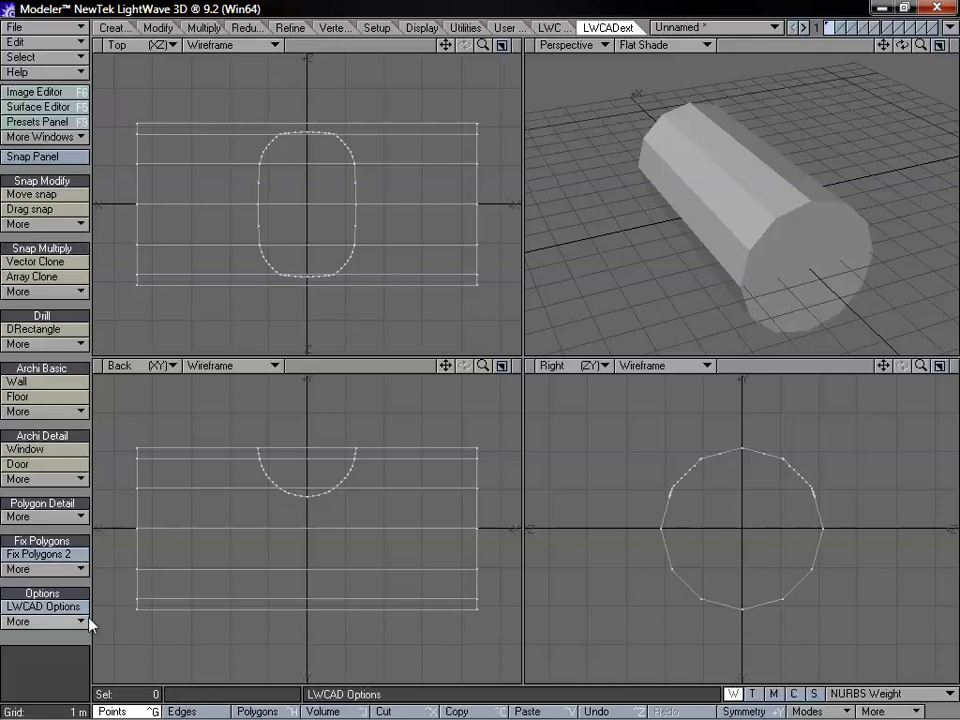
left_click(73, 628)
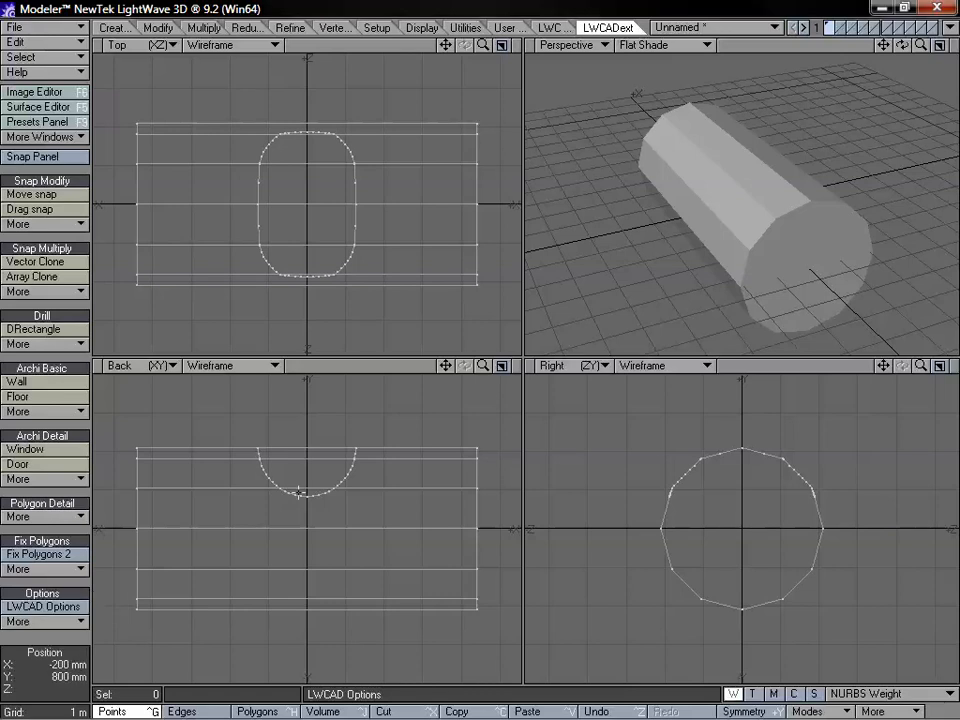
left_click_drag(704, 112, 726, 152, "alt")
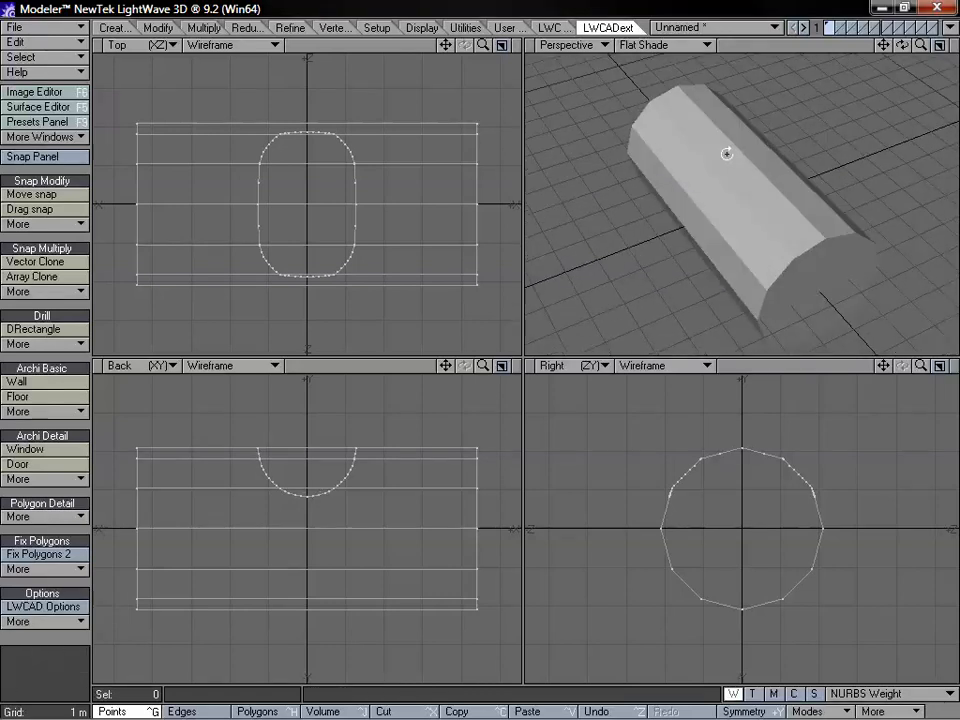